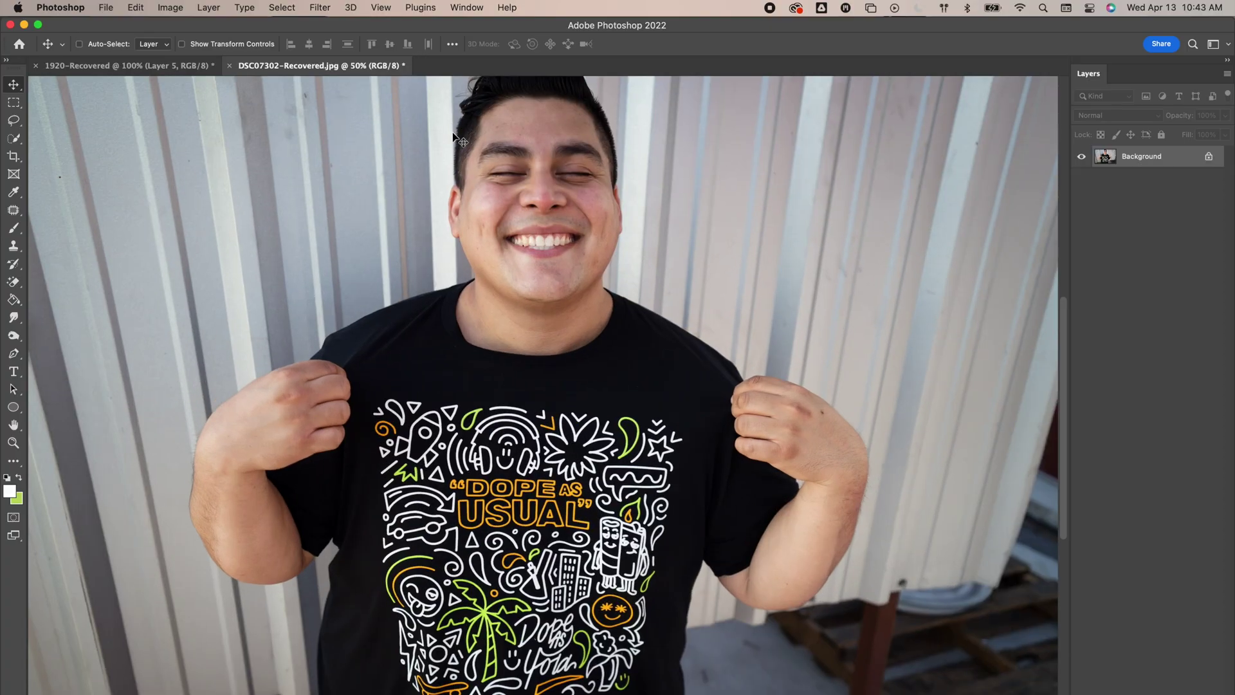
Step: Cut the smiling man off the metal wall with Select Subject and a layer mask
{"action": "key", "text": "super+minus"}
{"action": "left_click", "coordinate": [281, 8]}
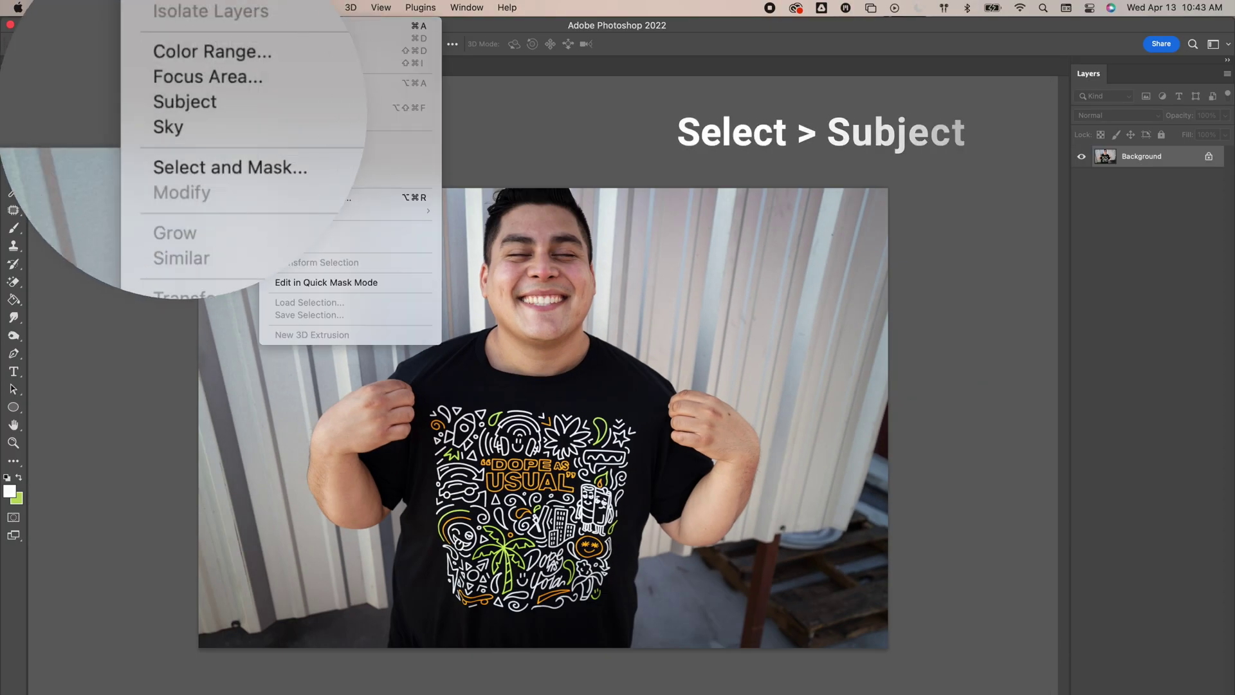
{"action": "left_click", "coordinate": [225, 97]}
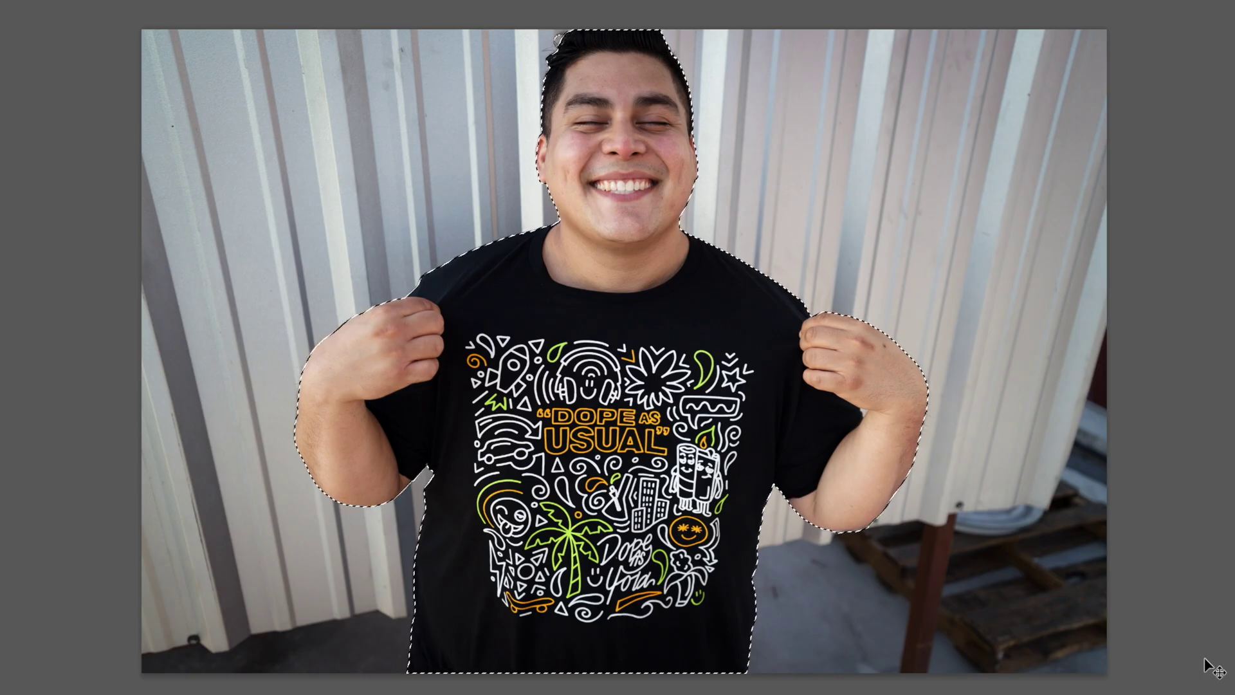
{"action": "left_click", "coordinate": [1202, 693]}
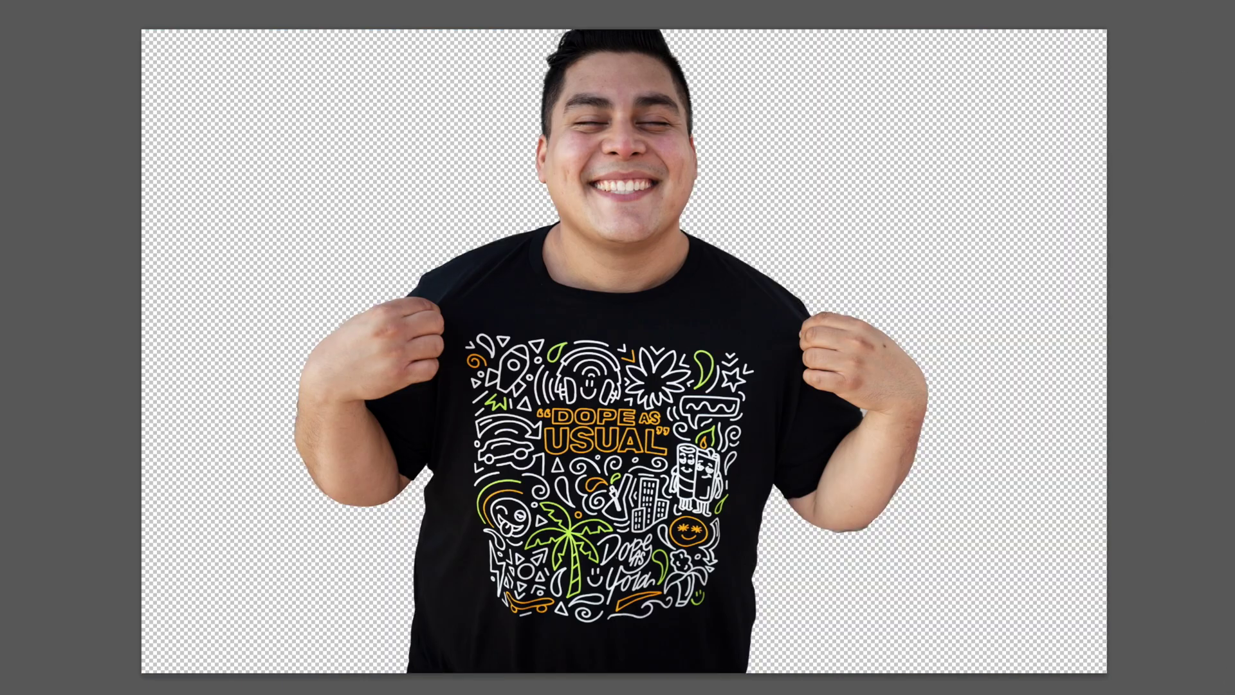
Step: Inspect the mask edge from the shoulder down to the hand
{"action": "scroll", "coordinate": [701, 162], "scroll_direction": "up", "scroll_amount": 10}
{"action": "left_click_drag", "start_coordinate": [701, 161], "coordinate": [598, 6]}
{"action": "left_click_drag", "start_coordinate": [604, 510], "coordinate": [260, 4]}
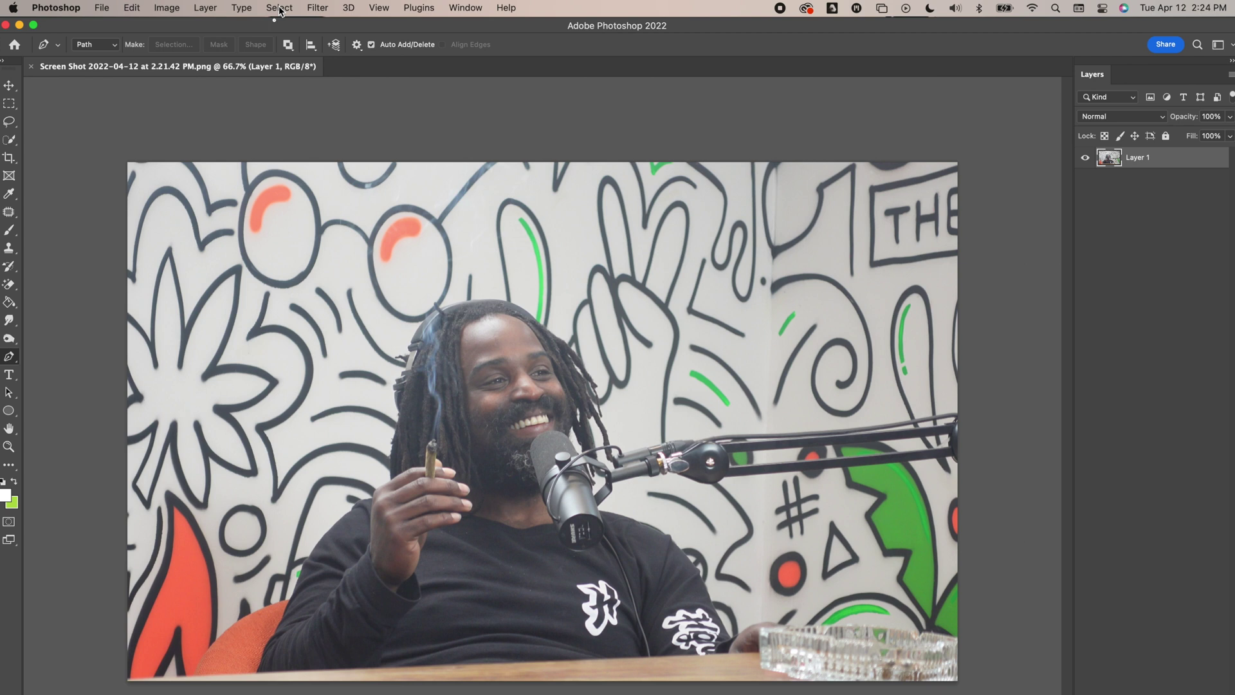
{"action": "left_click", "coordinate": [279, 8]}
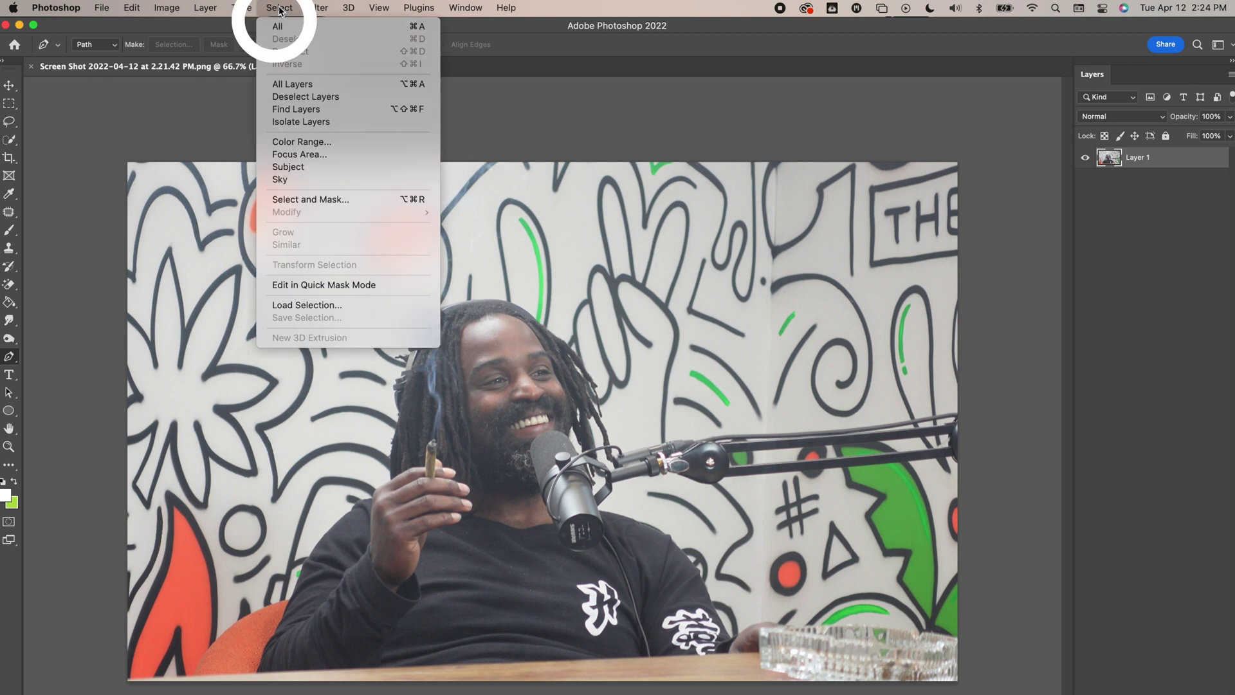
{"action": "left_click", "coordinate": [304, 173]}
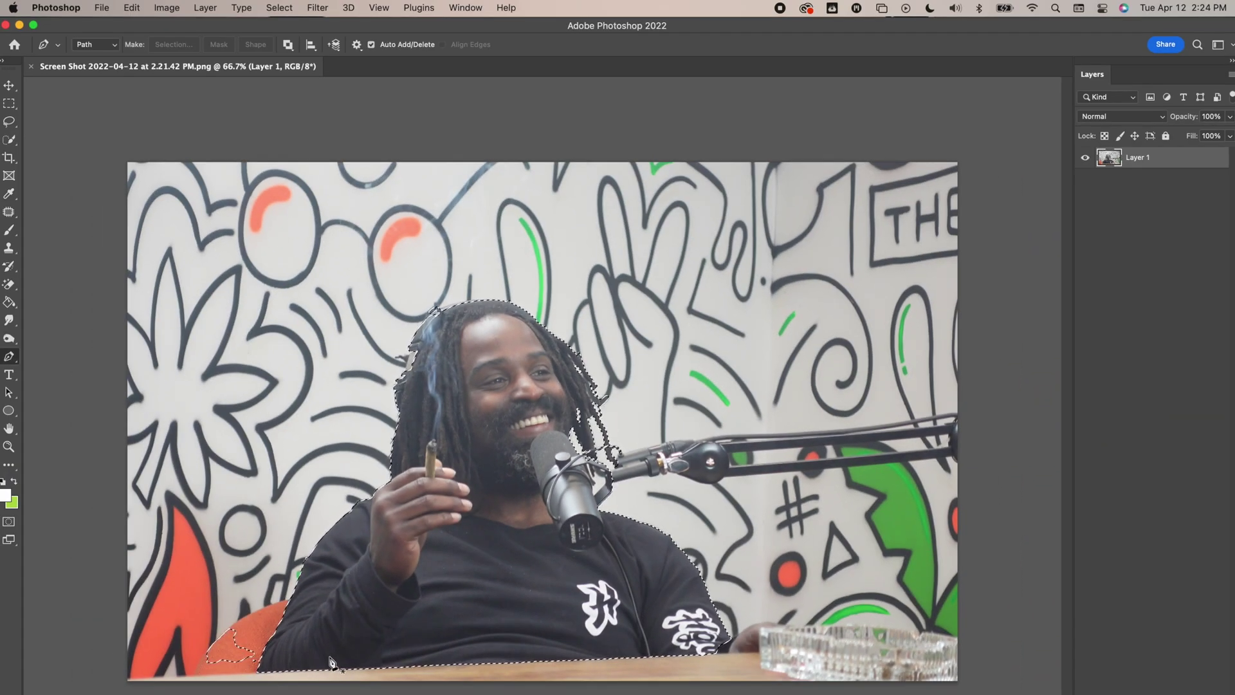
{"action": "left_click", "coordinate": [9, 140]}
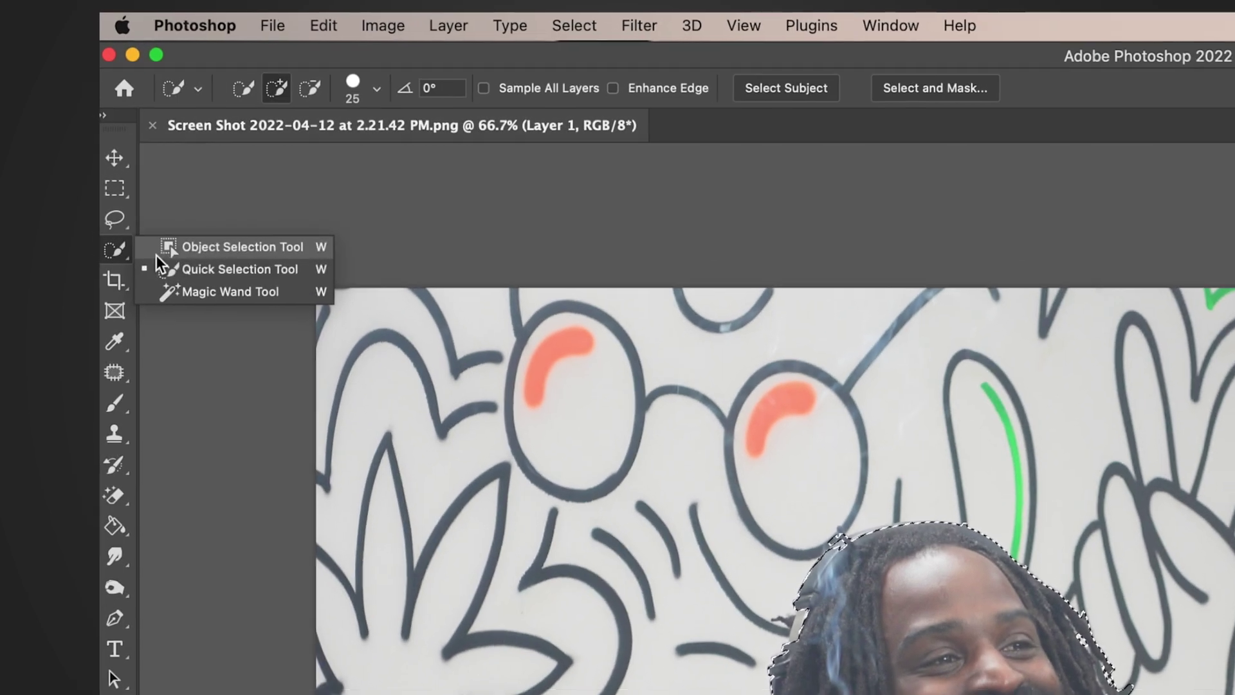
{"action": "left_click", "coordinate": [209, 270]}
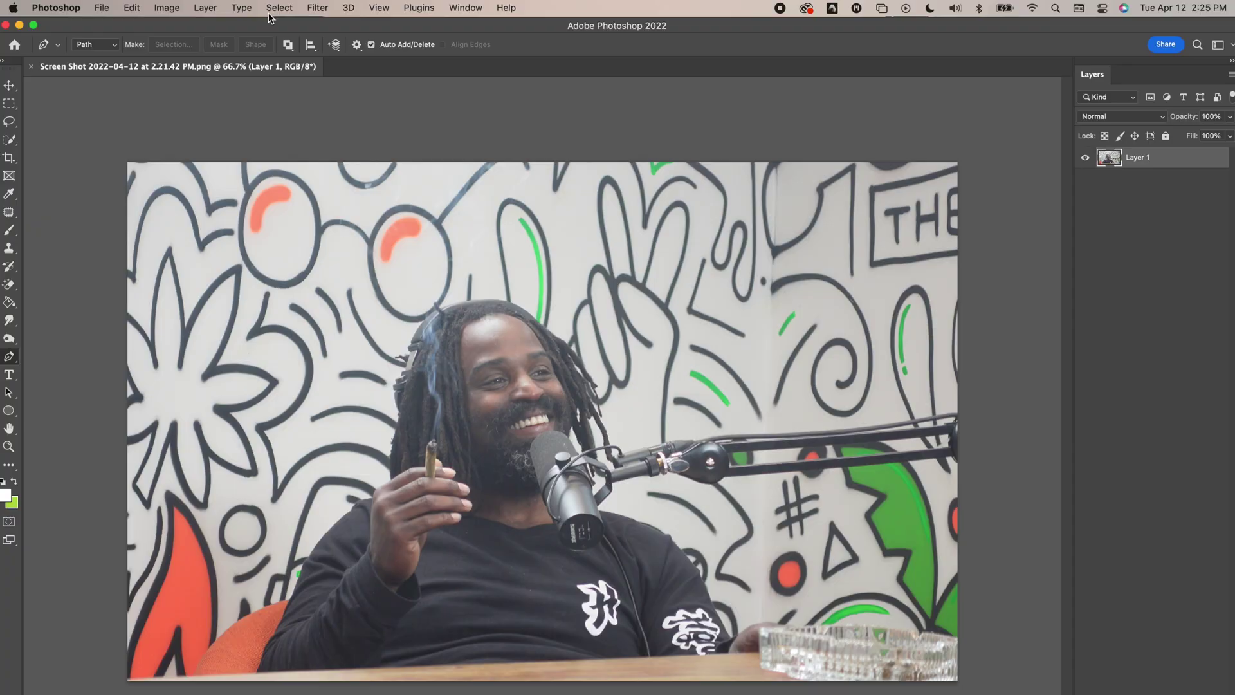
Step: In Select and Mask, brush the guest's face, hair, hand and shirt into the selection
{"action": "left_click", "coordinate": [273, 8]}
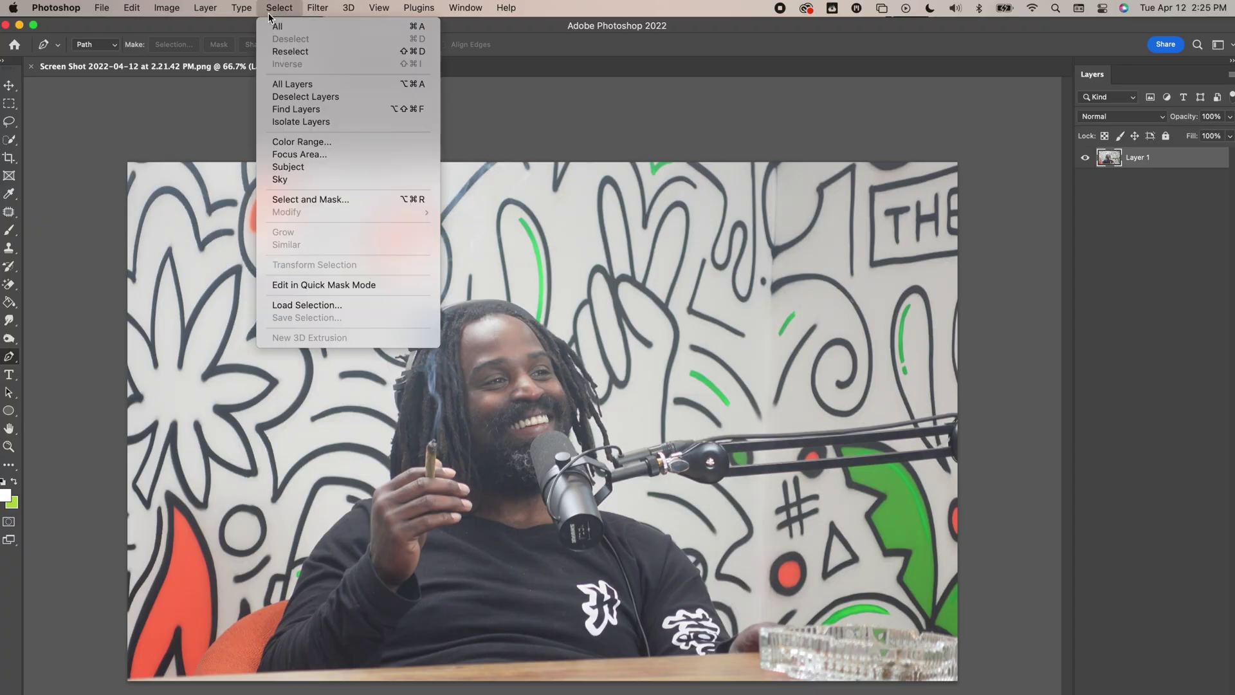
{"action": "left_click", "coordinate": [310, 200]}
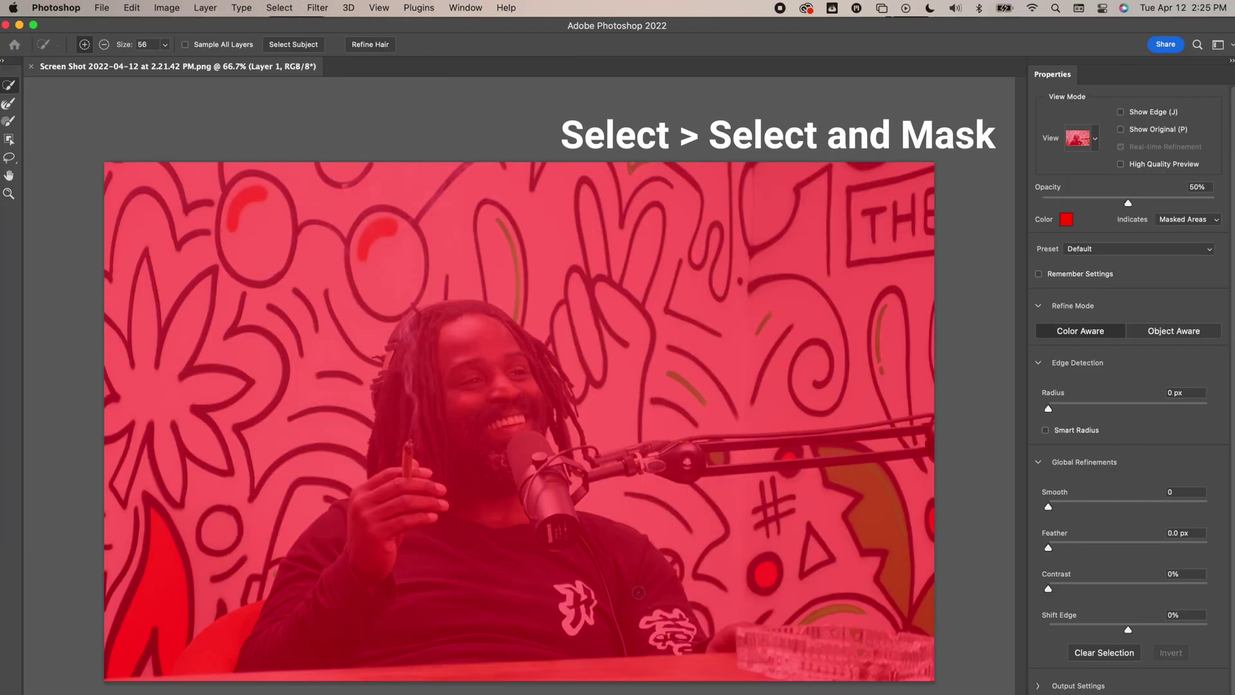
{"action": "mouse_move", "coordinate": [429, 381]}
{"action": "left_mouse_down"}
{"action": "mouse_move", "coordinate": [404, 395]}
{"action": "mouse_move", "coordinate": [429, 346]}
{"action": "mouse_move", "coordinate": [377, 516]}
{"action": "mouse_move", "coordinate": [324, 598]}
{"action": "left_mouse_up"}
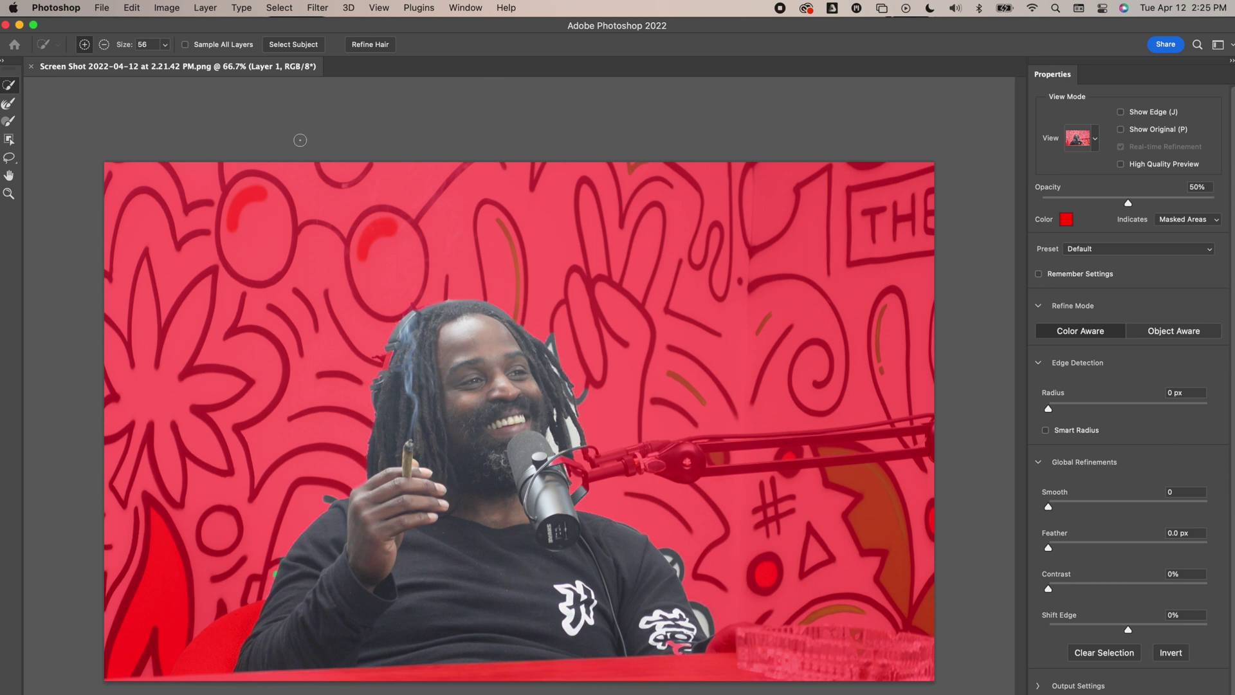
Step: Refine the edge in the gap beside the microphone and accept the selection
{"action": "left_click", "coordinate": [9, 104]}
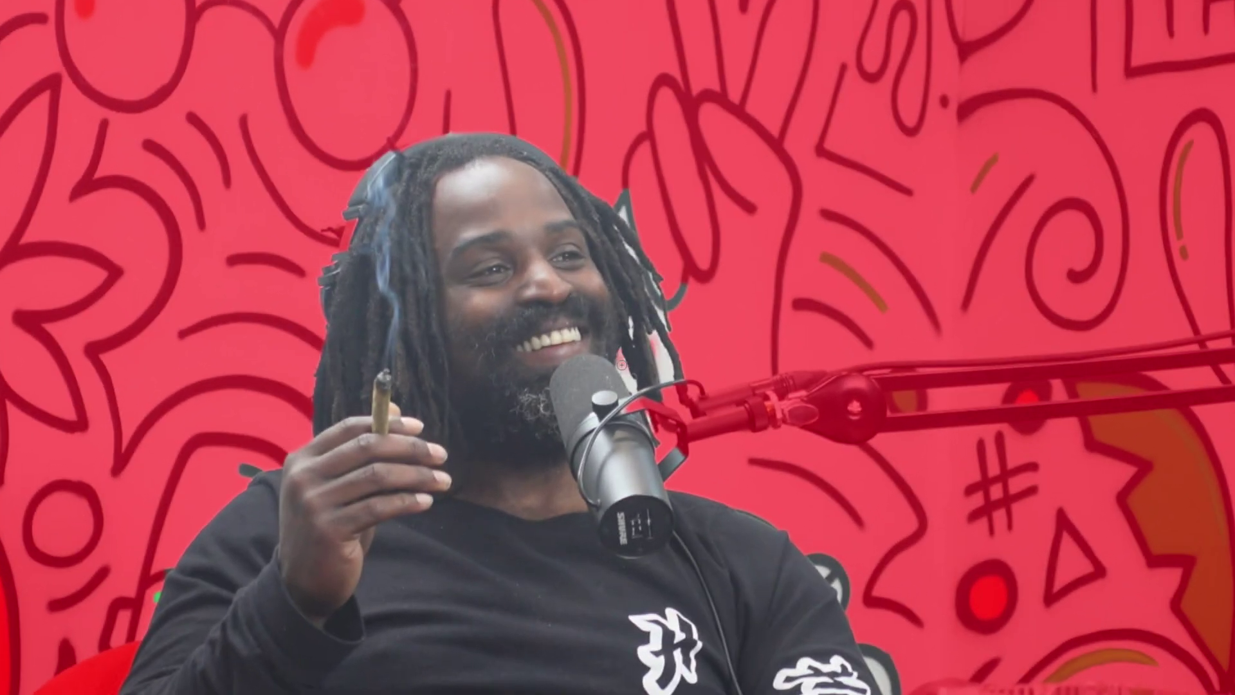
{"action": "left_click_drag", "start_coordinate": [621, 365], "coordinate": [634, 387]}
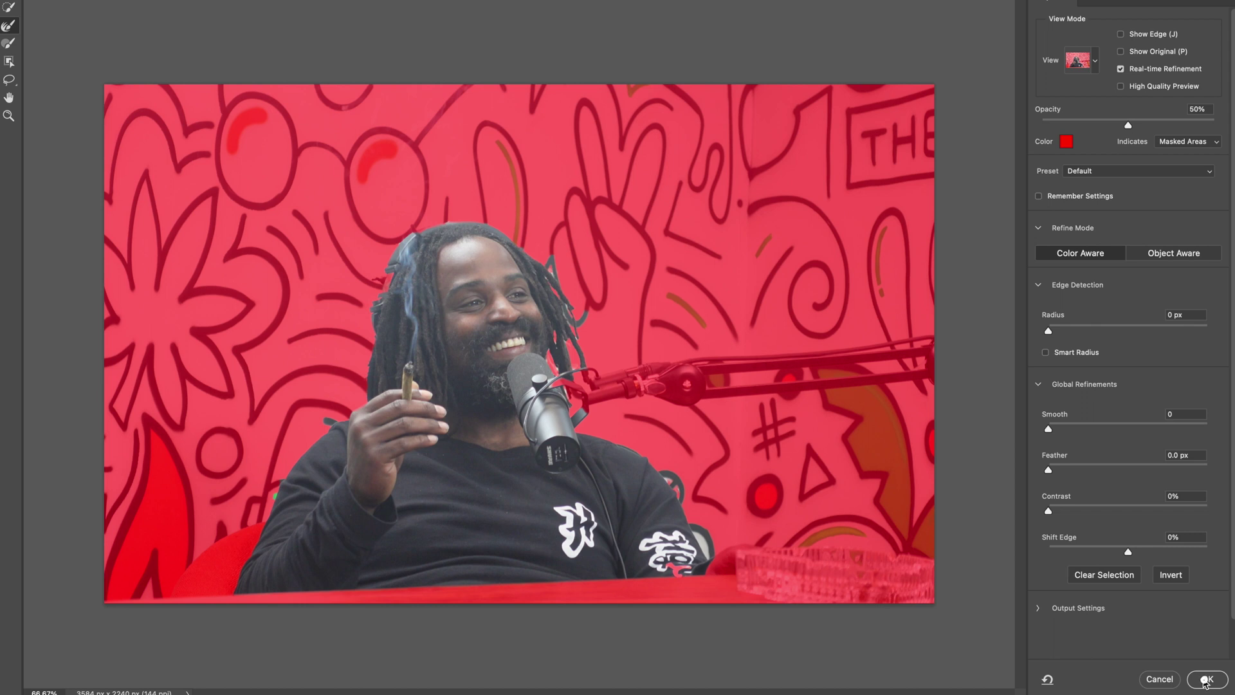
{"action": "left_click", "coordinate": [1206, 679]}
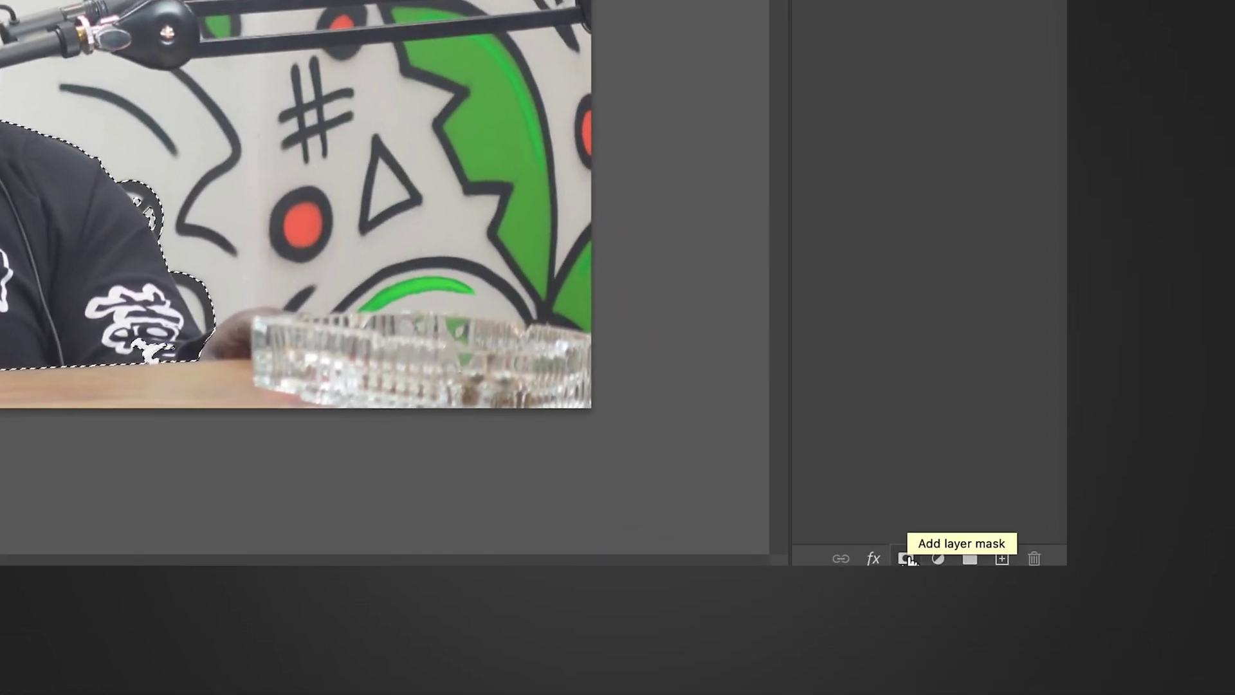
Step: Add a layer mask from the selection and paint white to restore hair at the head's upper right
{"action": "left_click", "coordinate": [909, 560]}
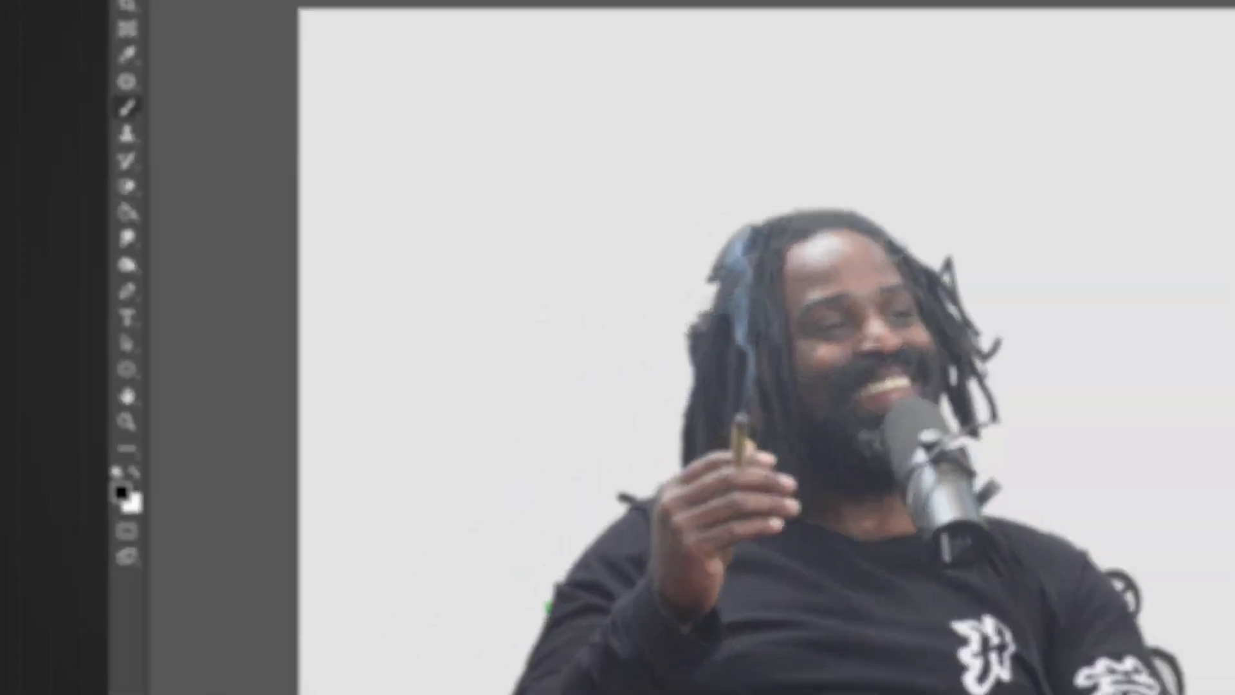
{"action": "key", "text": "x"}
{"action": "left_click_drag", "start_coordinate": [564, 301], "coordinate": [525, 267]}
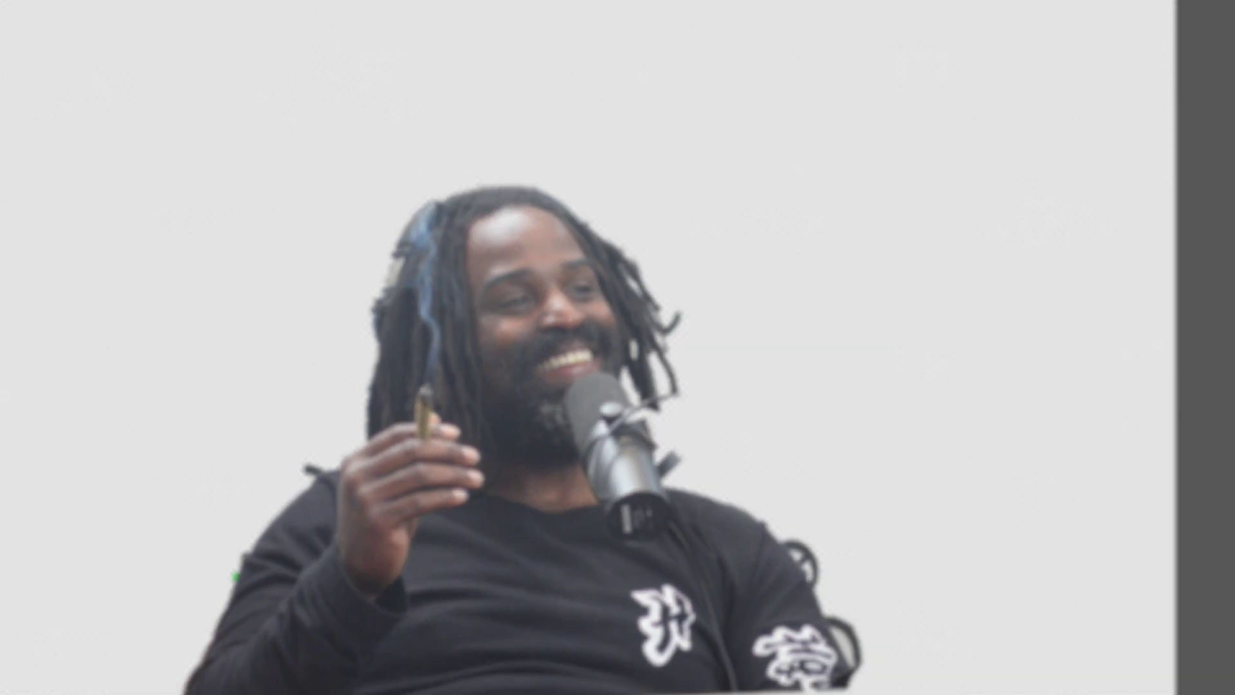
{"action": "right_click", "coordinate": [1174, 129]}
Step: Delete the layer mask to restore the full photo and zoom in on the hand by the ashtray
{"action": "left_click", "coordinate": [1093, 155]}
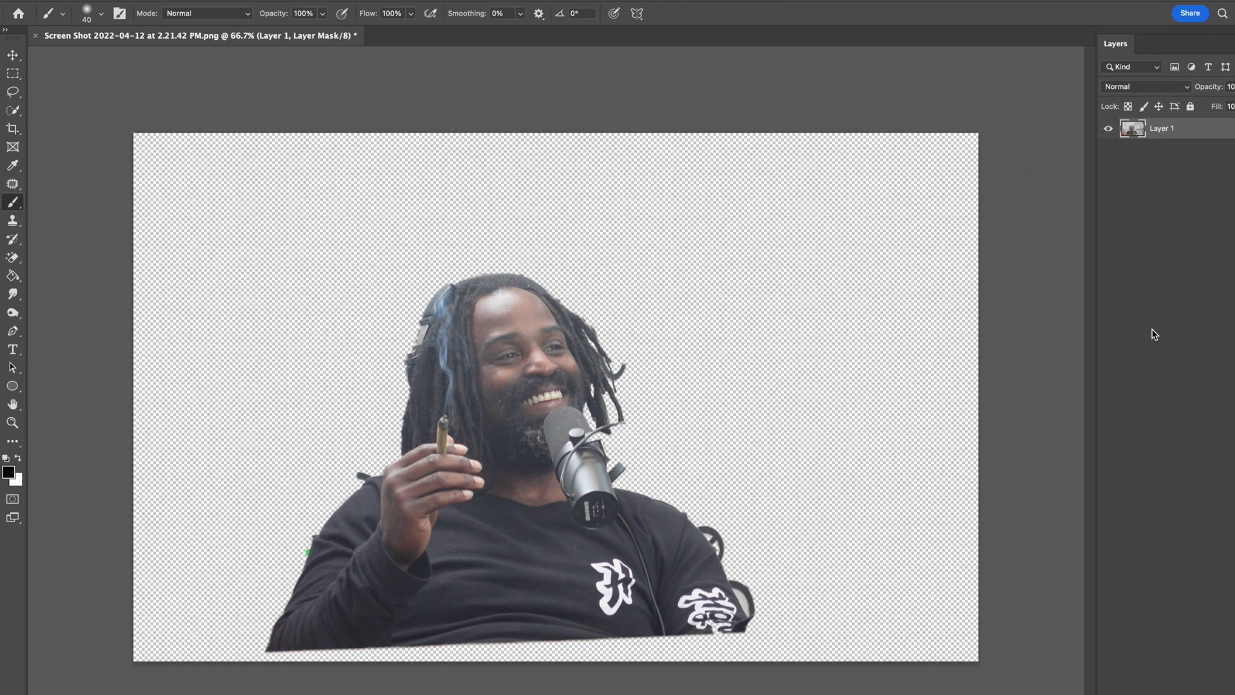
{"action": "key", "text": "p"}
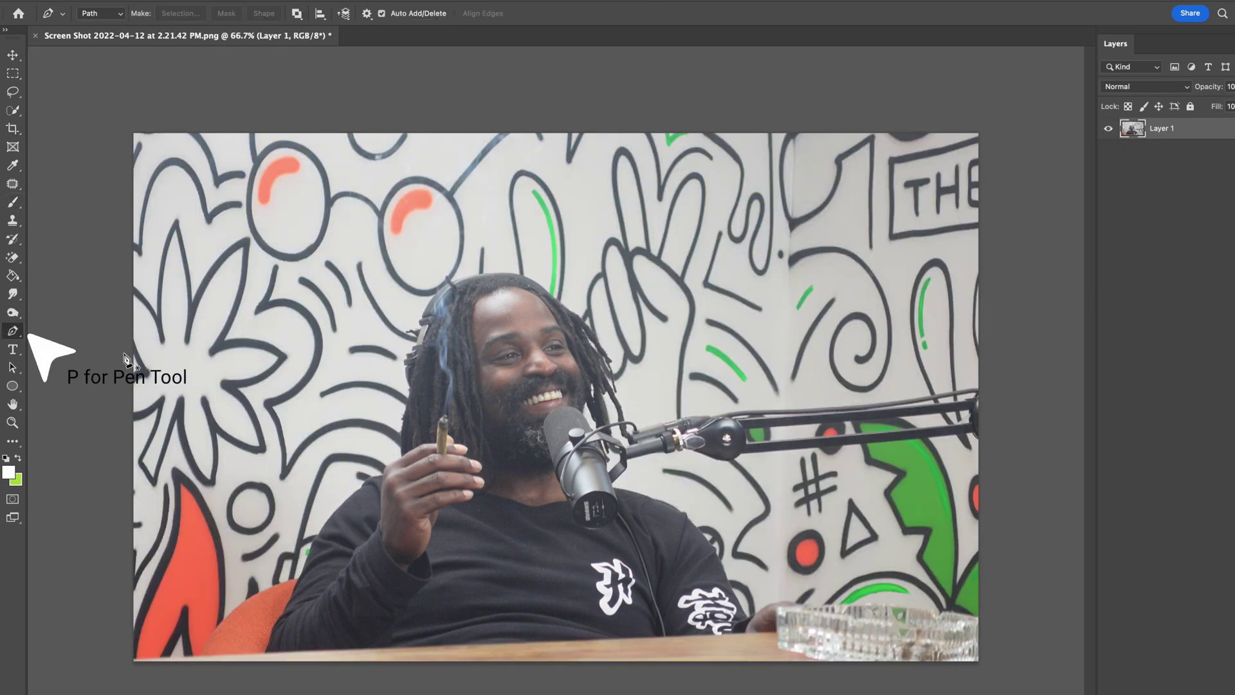
{"action": "left_click", "coordinate": [830, 626], "text": "super"}
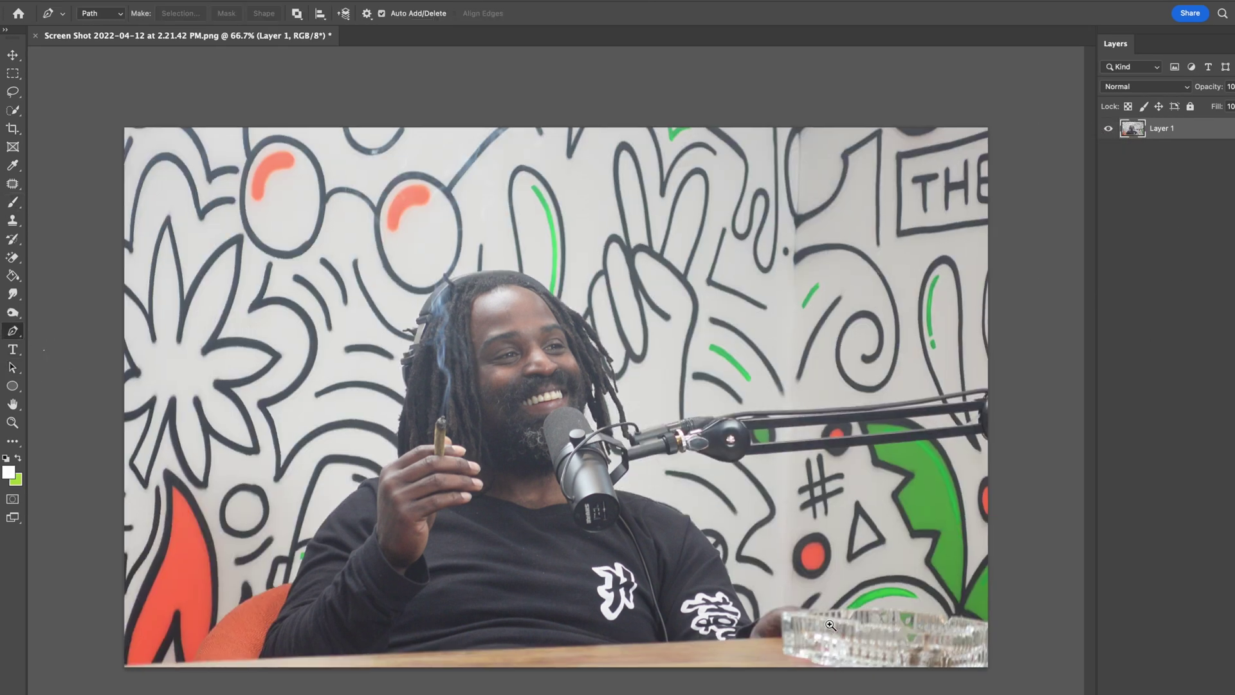
{"action": "left_click", "coordinate": [828, 625], "text": "super"}
{"action": "left_click", "coordinate": [823, 625], "text": "super"}
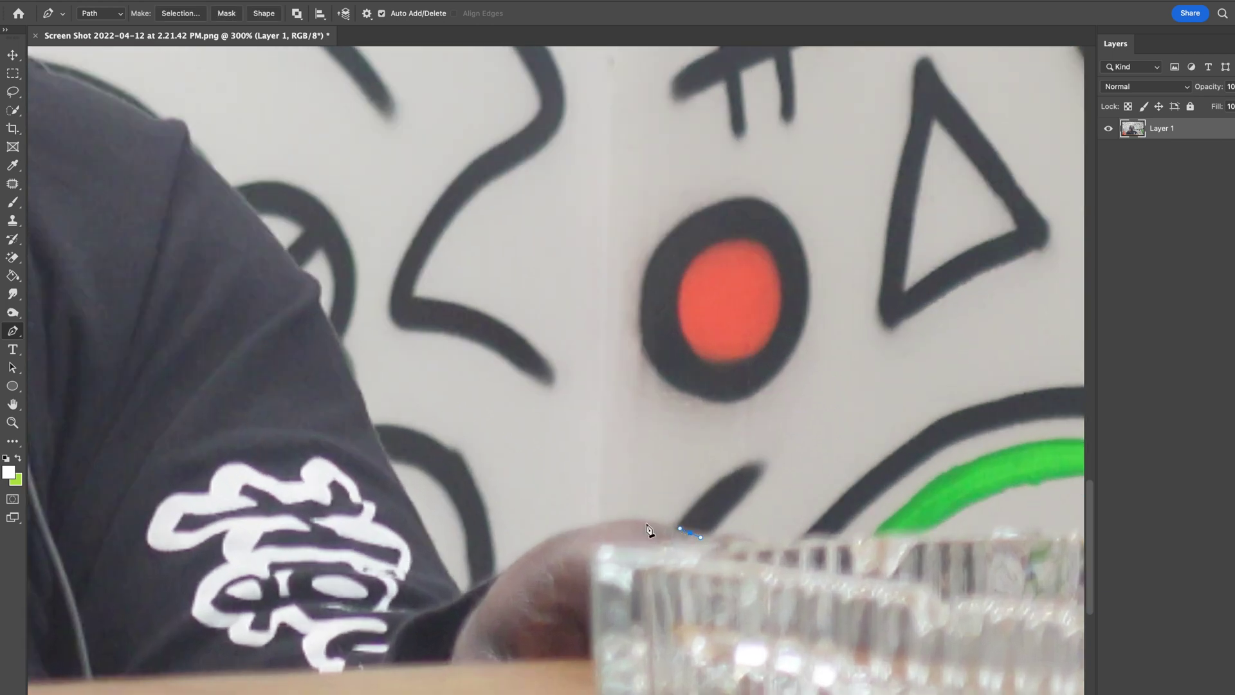
Step: Trace curved pen path segments along the top of the hand and the sleeve edge
{"action": "left_click_drag", "start_coordinate": [630, 521], "coordinate": [597, 521]}
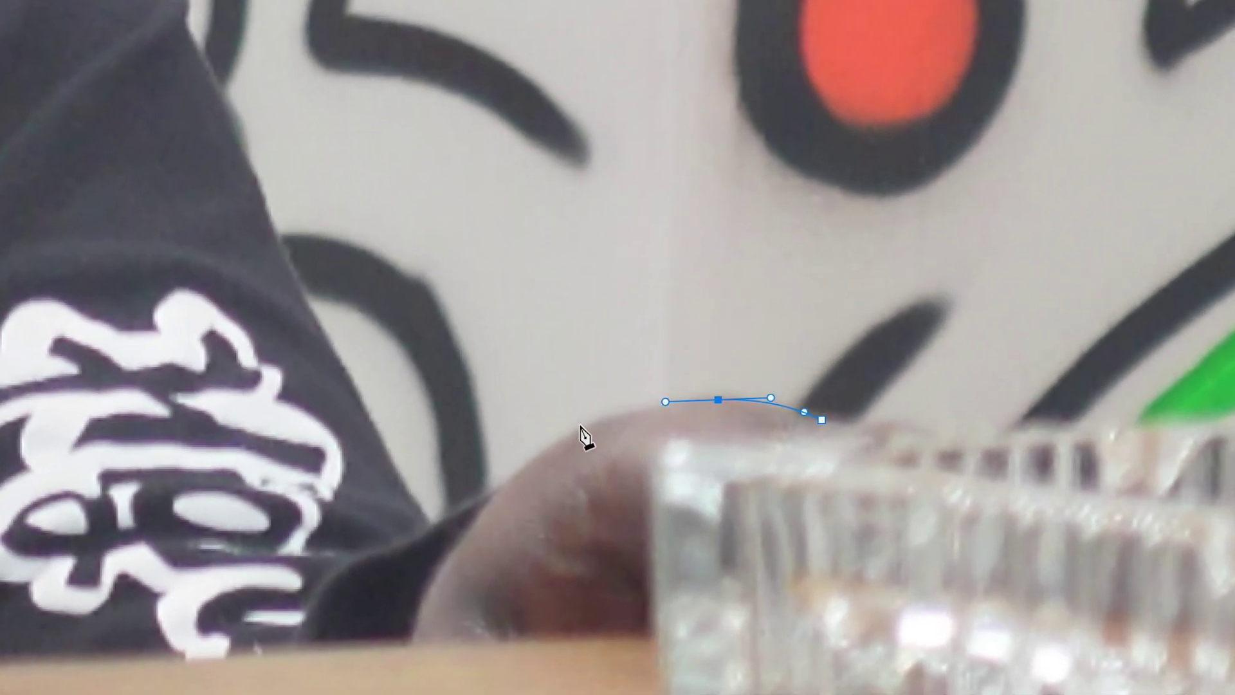
{"action": "left_click_drag", "start_coordinate": [535, 447], "coordinate": [539, 453]}
{"action": "key", "text": "super+z"}
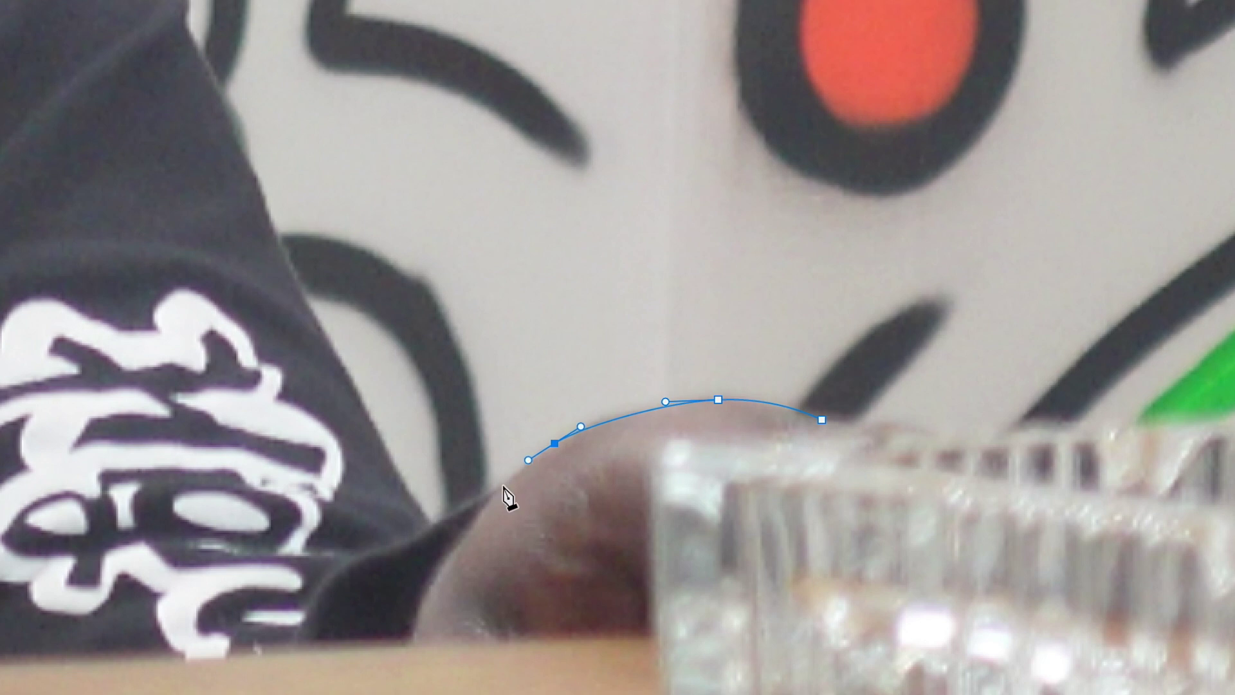
{"action": "left_click_drag", "start_coordinate": [472, 495], "coordinate": [470, 499]}
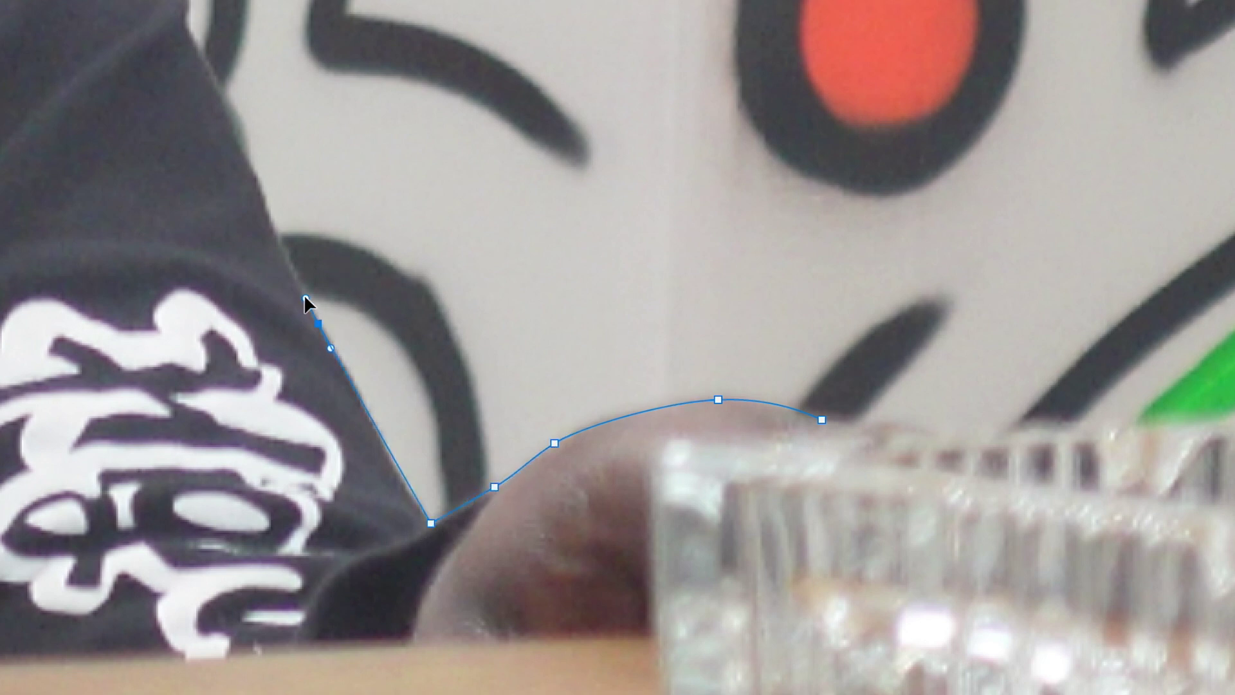
{"action": "left_click_drag", "start_coordinate": [293, 264], "coordinate": [278, 234]}
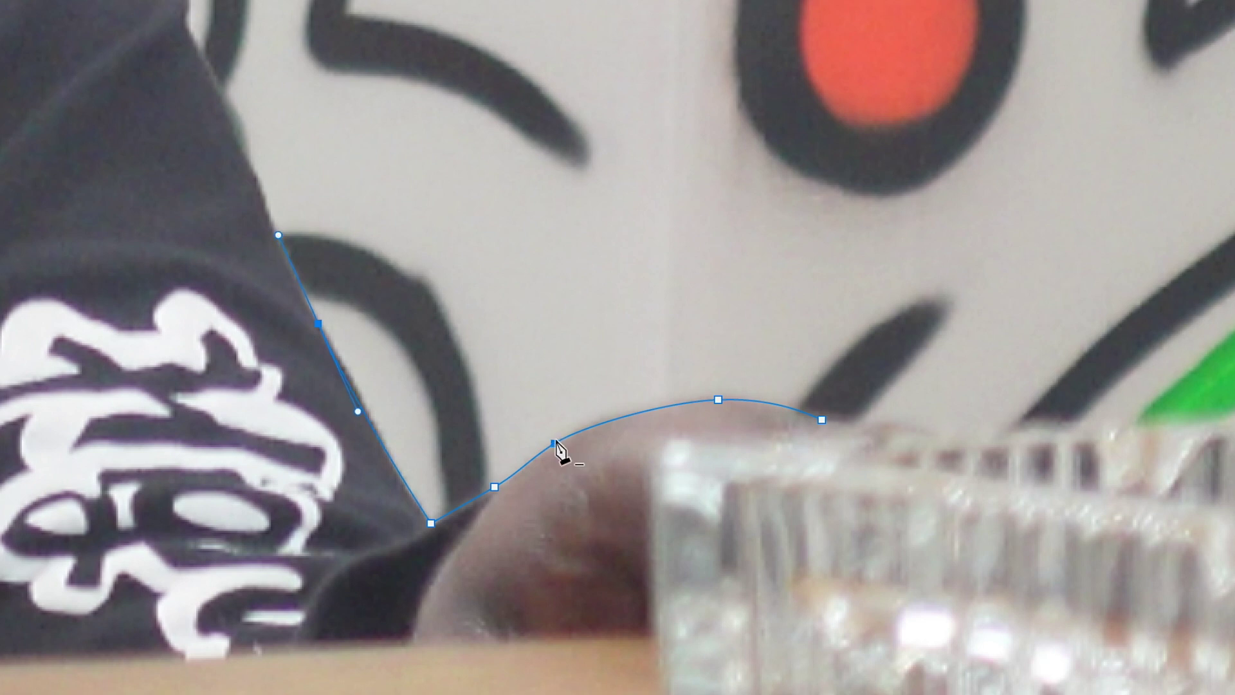
{"action": "left_click_drag", "start_coordinate": [560, 449], "coordinate": [539, 525]}
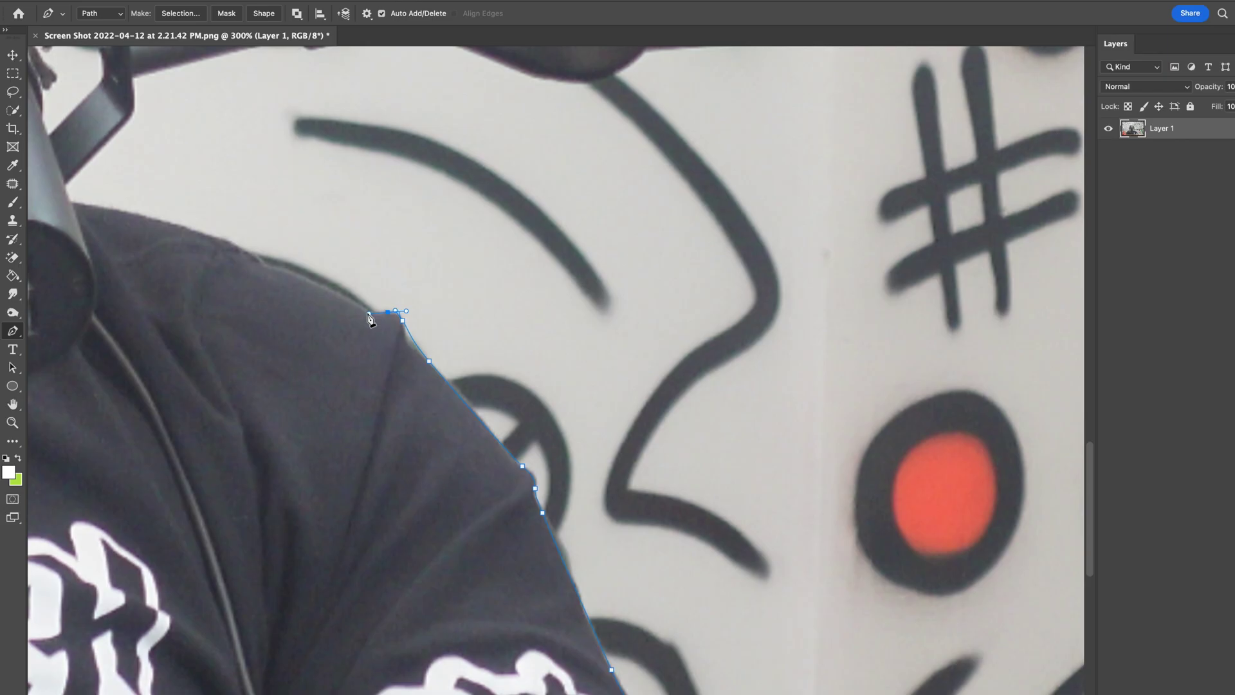
{"action": "scroll", "coordinate": [342, 307], "scroll_direction": "left", "scroll_amount": 3}
{"action": "scroll", "coordinate": [342, 307], "scroll_direction": "up", "scroll_amount": 2}
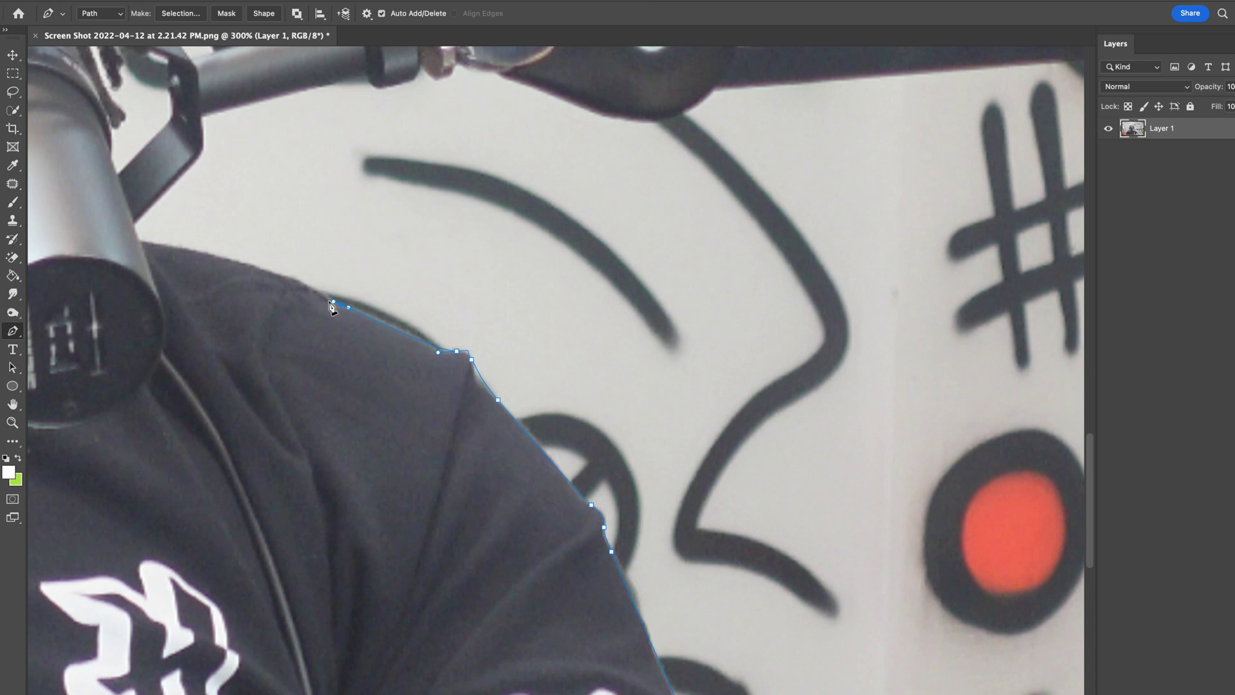
Step: Extend the pen path around the boom arm, its bracket corner and the microphone's upper edge
{"action": "scroll", "coordinate": [395, 409], "scroll_direction": "left", "scroll_amount": 5}
{"action": "scroll", "coordinate": [395, 409], "scroll_direction": "up", "scroll_amount": 5}
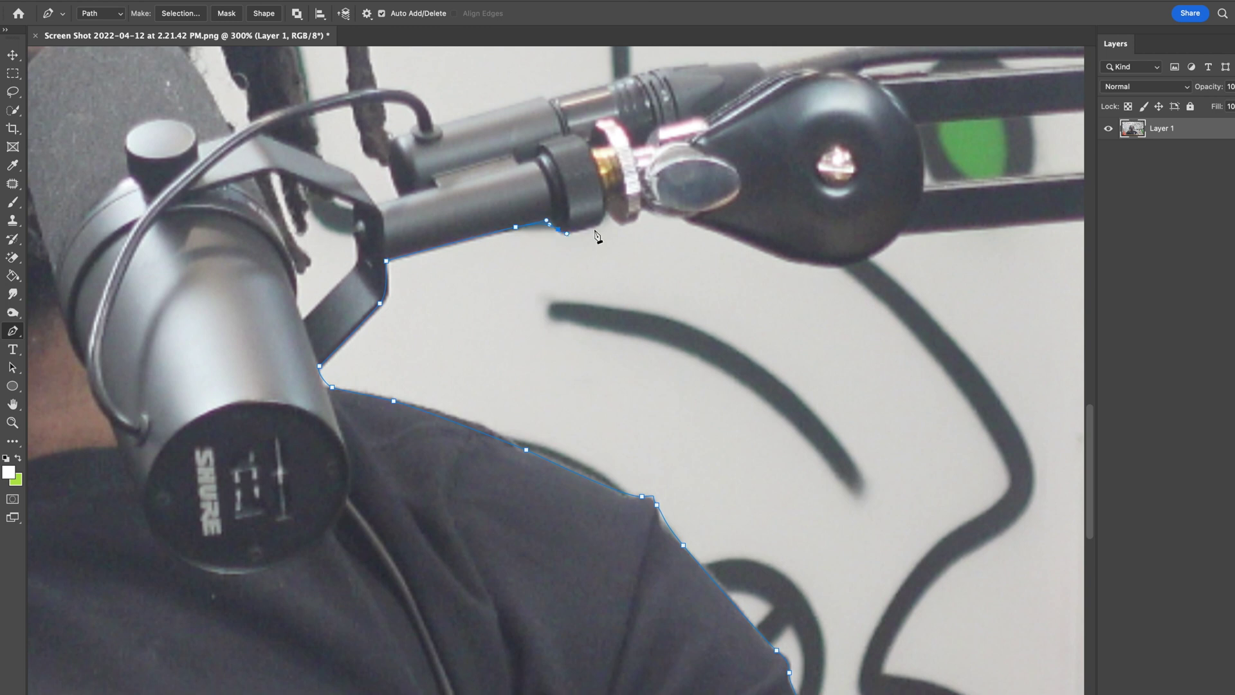
{"action": "scroll", "coordinate": [669, 219], "scroll_direction": "right", "scroll_amount": 5}
{"action": "scroll", "coordinate": [669, 219], "scroll_direction": "up", "scroll_amount": 2}
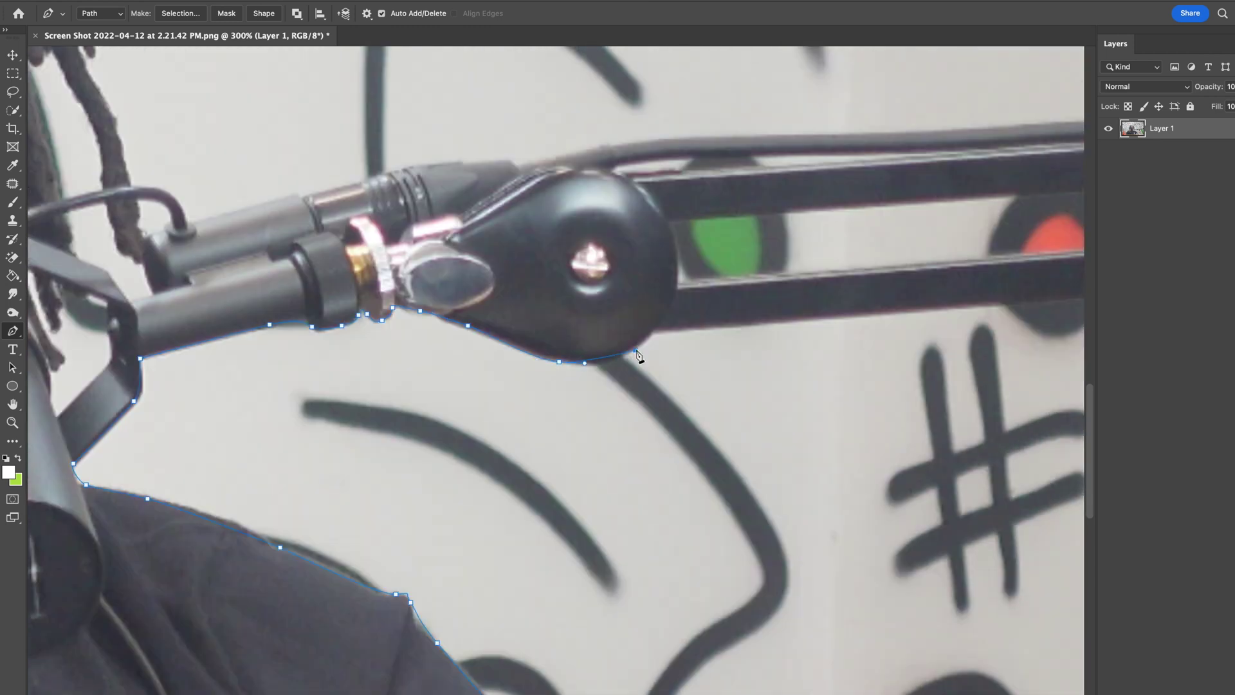
{"action": "scroll", "coordinate": [635, 353], "scroll_direction": "right", "scroll_amount": 10}
{"action": "scroll", "coordinate": [568, 403], "scroll_direction": "left", "scroll_amount": 10}
{"action": "left_click", "coordinate": [1014, 352]}
{"action": "left_click", "coordinate": [1000, 297]}
{"action": "left_click_drag", "start_coordinate": [223, 323], "coordinate": [777, 334]}
{"action": "left_click", "coordinate": [548, 400]}
{"action": "left_click", "coordinate": [539, 344]}
{"action": "left_click_drag", "start_coordinate": [976, 328], "coordinate": [245, 419]}
{"action": "key", "text": "super+z"}
{"action": "key", "text": "super+z"}
{"action": "left_click", "coordinate": [824, 409]}
{"action": "left_click_drag", "start_coordinate": [322, 424], "coordinate": [703, 415]}
{"action": "left_click", "coordinate": [204, 491]}
{"action": "left_click", "coordinate": [195, 433]}
{"action": "left_click_drag", "start_coordinate": [581, 438], "coordinate": [81, 496]}
{"action": "left_click", "coordinate": [697, 399]}
{"action": "left_click_drag", "start_coordinate": [478, 444], "coordinate": [1002, 430]}
{"action": "left_click", "coordinate": [519, 325]}
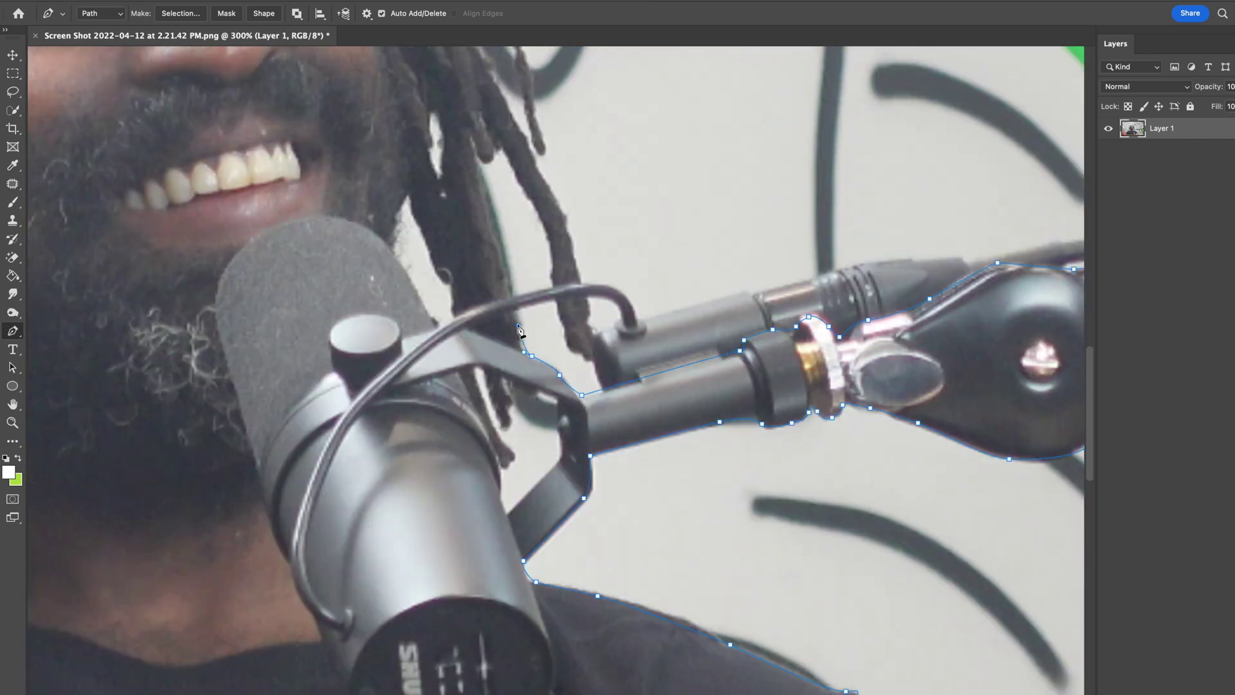
Step: Trace the path around the dreadlock strand beside the microphone and up its edge
{"action": "left_click", "coordinate": [543, 224]}
{"action": "left_click", "coordinate": [550, 282]}
{"action": "left_click", "coordinate": [564, 327]}
{"action": "left_click", "coordinate": [590, 356]}
{"action": "left_click", "coordinate": [592, 336]}
{"action": "left_click", "coordinate": [587, 305]}
{"action": "left_click_drag", "start_coordinate": [531, 152], "coordinate": [524, 137]}
{"action": "left_click_drag", "start_coordinate": [523, 136], "coordinate": [541, 498]}
{"action": "left_click_drag", "start_coordinate": [517, 451], "coordinate": [507, 432]}
{"action": "left_click_drag", "start_coordinate": [487, 386], "coordinate": [486, 371]}
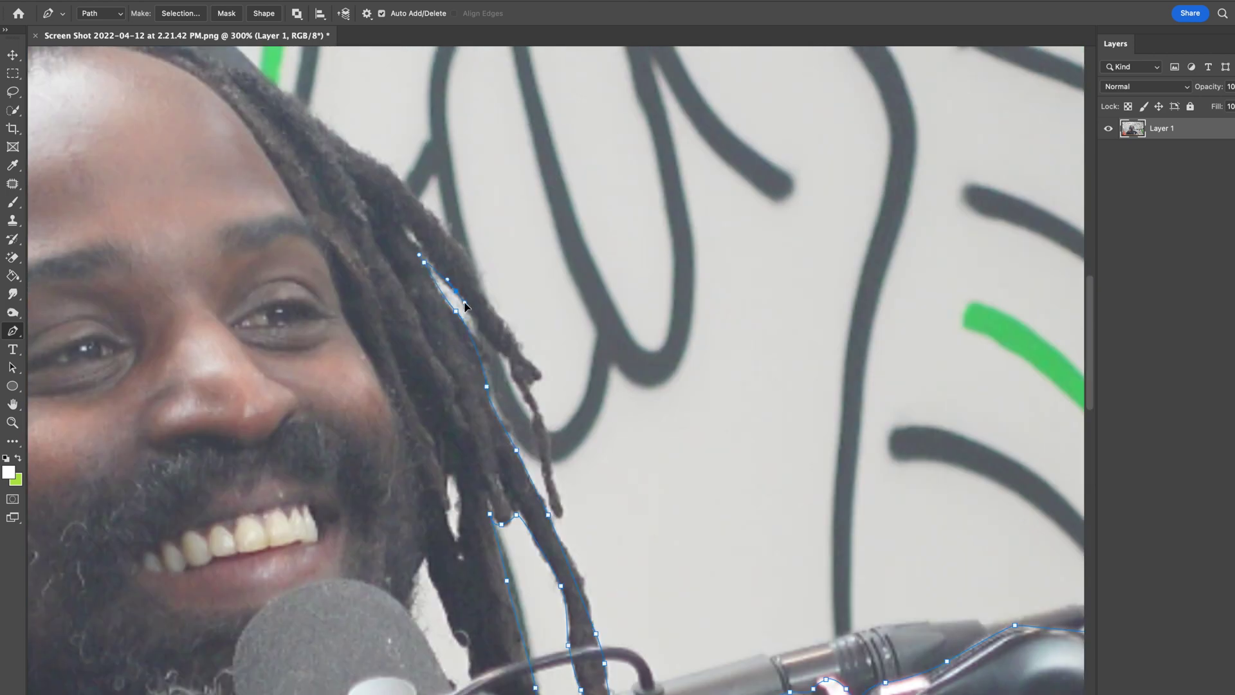
{"action": "left_click", "coordinate": [530, 384]}
{"action": "left_click", "coordinate": [538, 375]}
{"action": "left_click_drag", "start_coordinate": [506, 321], "coordinate": [493, 307]}
Step: Curve the path along the hair, over the headphones and head, and down the left side
{"action": "left_click_drag", "start_coordinate": [368, 155], "coordinate": [333, 132]}
{"action": "left_click_drag", "start_coordinate": [266, 80], "coordinate": [557, 251]}
{"action": "left_click_drag", "start_coordinate": [399, 178], "coordinate": [328, 175]}
{"action": "left_click_drag", "start_coordinate": [245, 269], "coordinate": [391, 240]}
{"action": "left_click_drag", "start_coordinate": [371, 161], "coordinate": [326, 171]}
{"action": "left_click_drag", "start_coordinate": [258, 193], "coordinate": [184, 265]}
{"action": "left_click_drag", "start_coordinate": [151, 328], "coordinate": [145, 344]}
Step: Outline the headphone joint, stray hair and headphone edge, continuing down the hair toward the raised hand
{"action": "left_click", "coordinate": [133, 380]}
{"action": "left_click_drag", "start_coordinate": [161, 415], "coordinate": [297, 200]}
{"action": "left_click", "coordinate": [281, 172]}
{"action": "left_click", "coordinate": [275, 186]}
{"action": "left_click_drag", "start_coordinate": [242, 190], "coordinate": [226, 191]}
{"action": "left_click", "coordinate": [214, 195]}
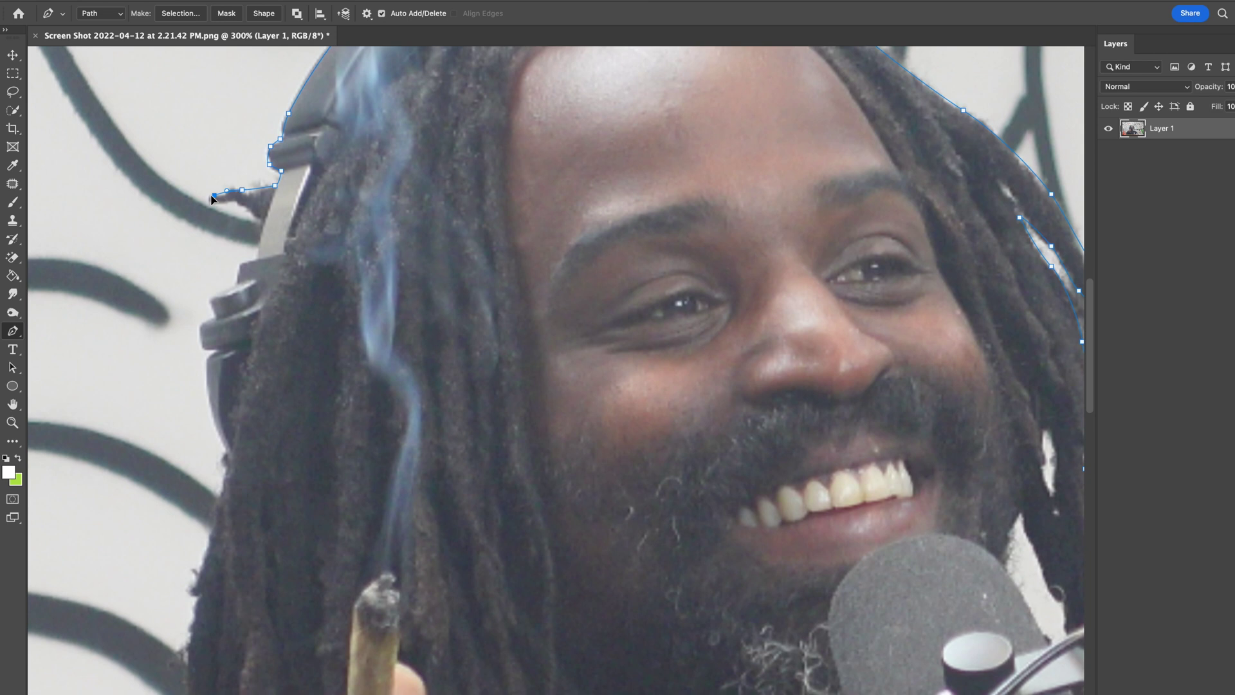
{"action": "left_click", "coordinate": [237, 286]}
{"action": "left_click", "coordinate": [219, 293]}
{"action": "left_click", "coordinate": [213, 309]}
{"action": "left_click", "coordinate": [214, 319]}
{"action": "left_click", "coordinate": [201, 333]}
{"action": "left_click", "coordinate": [206, 348]}
{"action": "left_click", "coordinate": [217, 348]}
{"action": "left_click", "coordinate": [215, 358]}
{"action": "scroll", "coordinate": [217, 424], "scroll_direction": "down", "scroll_amount": 6}
{"action": "scroll", "coordinate": [217, 424], "scroll_direction": "left", "scroll_amount": 3}
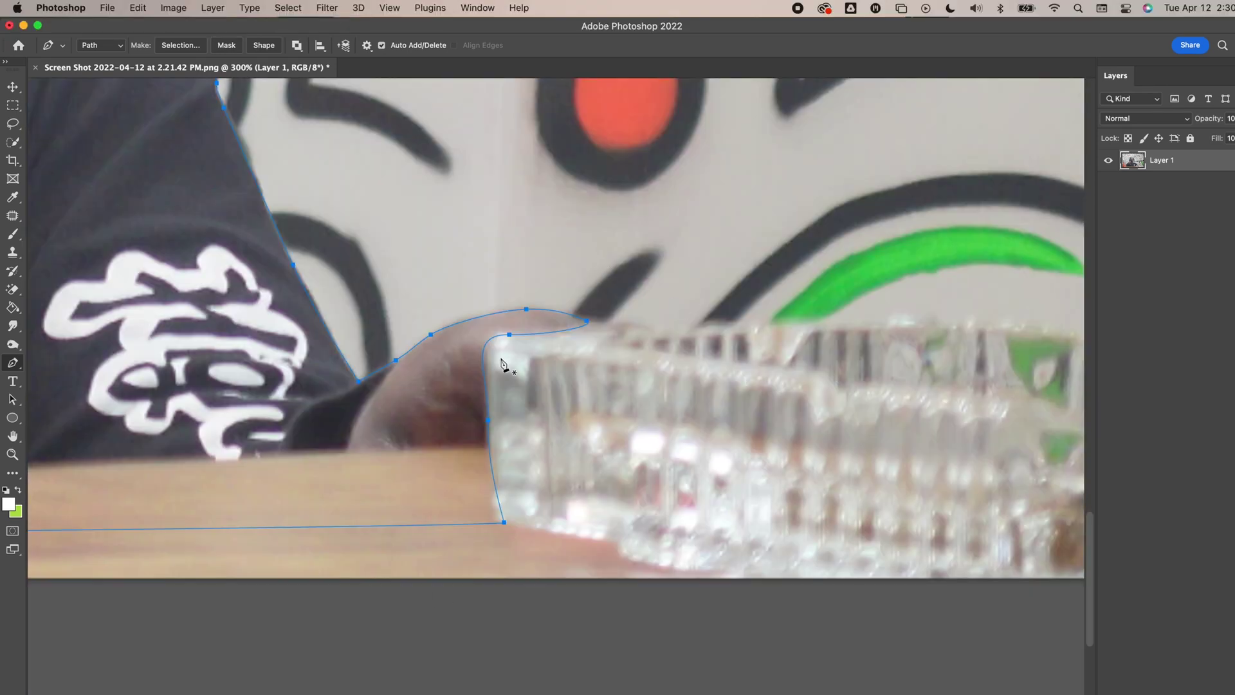
{"action": "left_click_drag", "start_coordinate": [493, 413], "coordinate": [591, 490]}
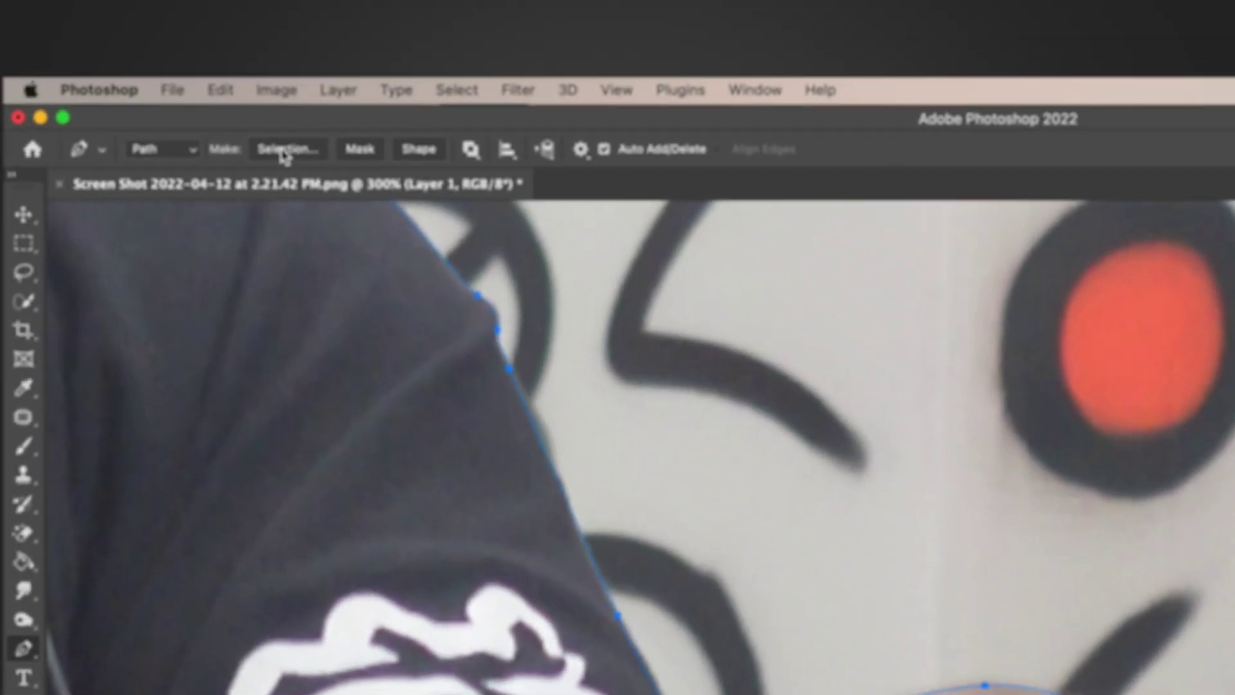
Step: Convert the pen path into an active selection of the guest
{"action": "left_click", "coordinate": [179, 46]}
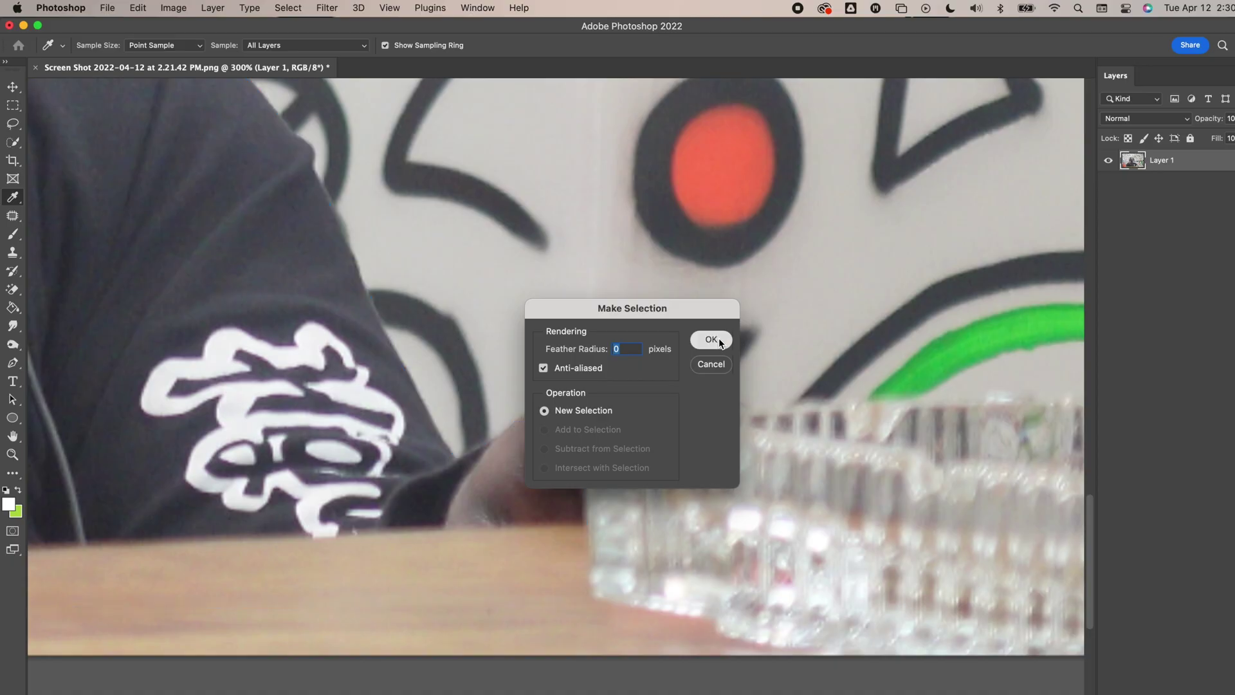
{"action": "left_click", "coordinate": [713, 338]}
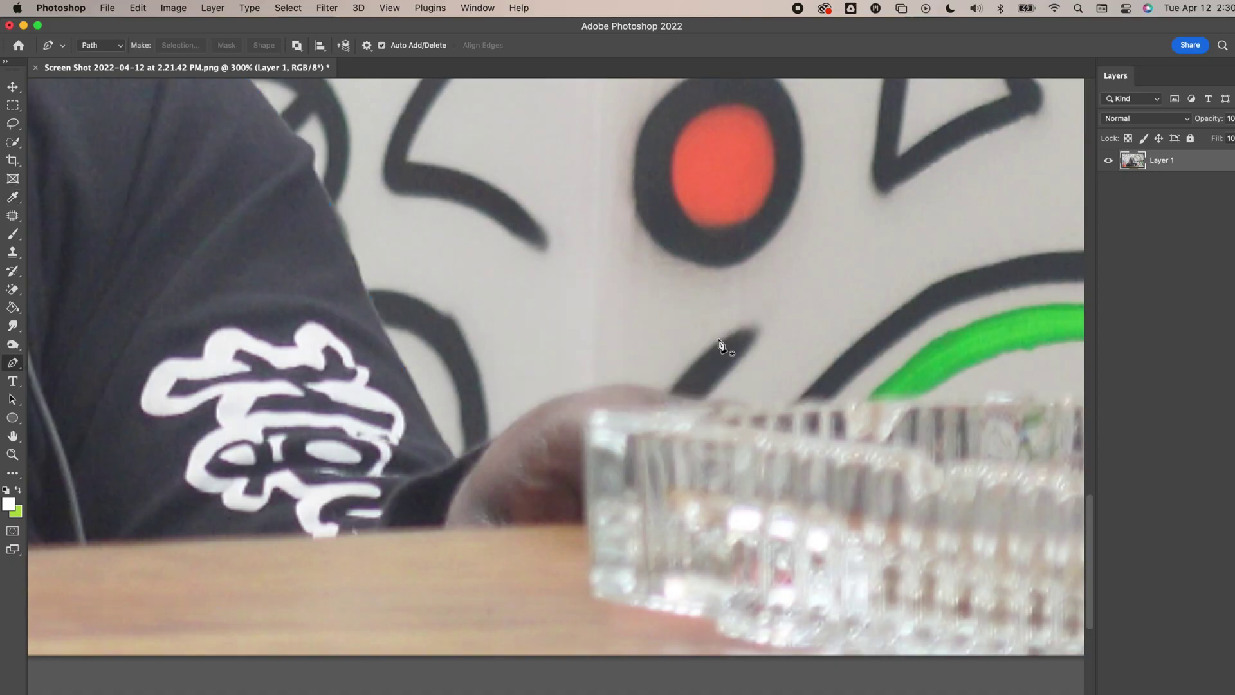
{"action": "key", "text": "super+0"}
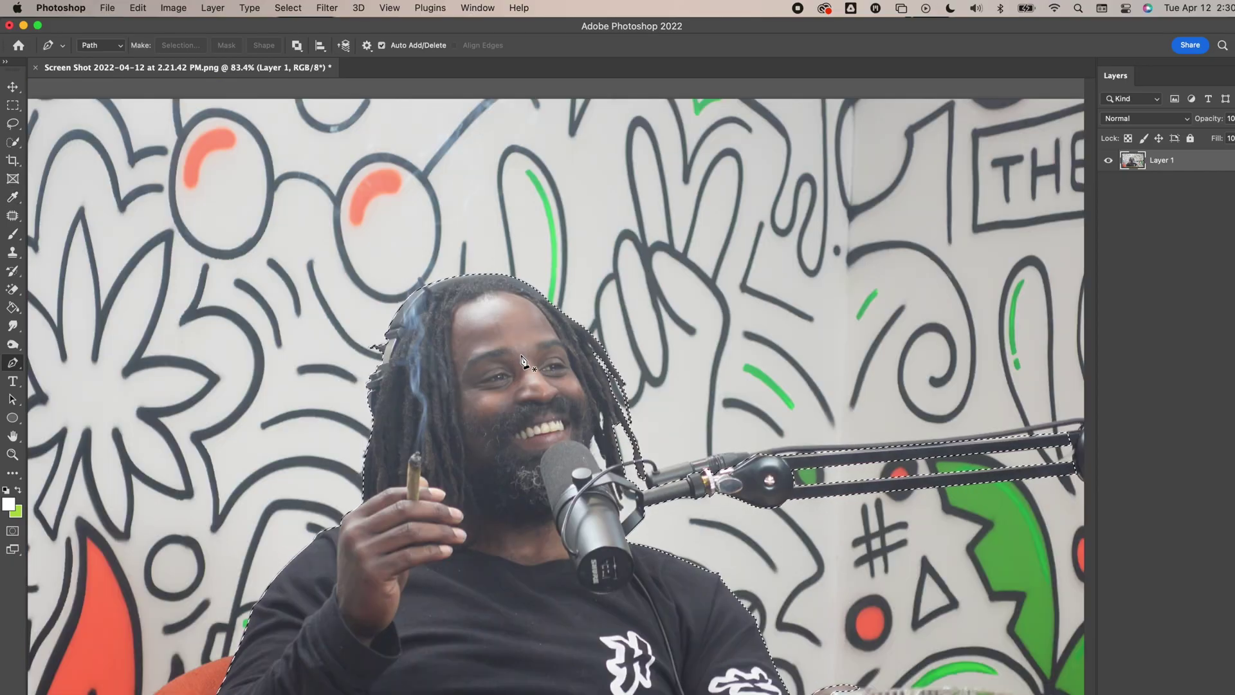
Step: In Select and Mask, exclude the wall gaps by the beard and inside the microphone bracket
{"action": "left_click", "coordinate": [298, 10]}
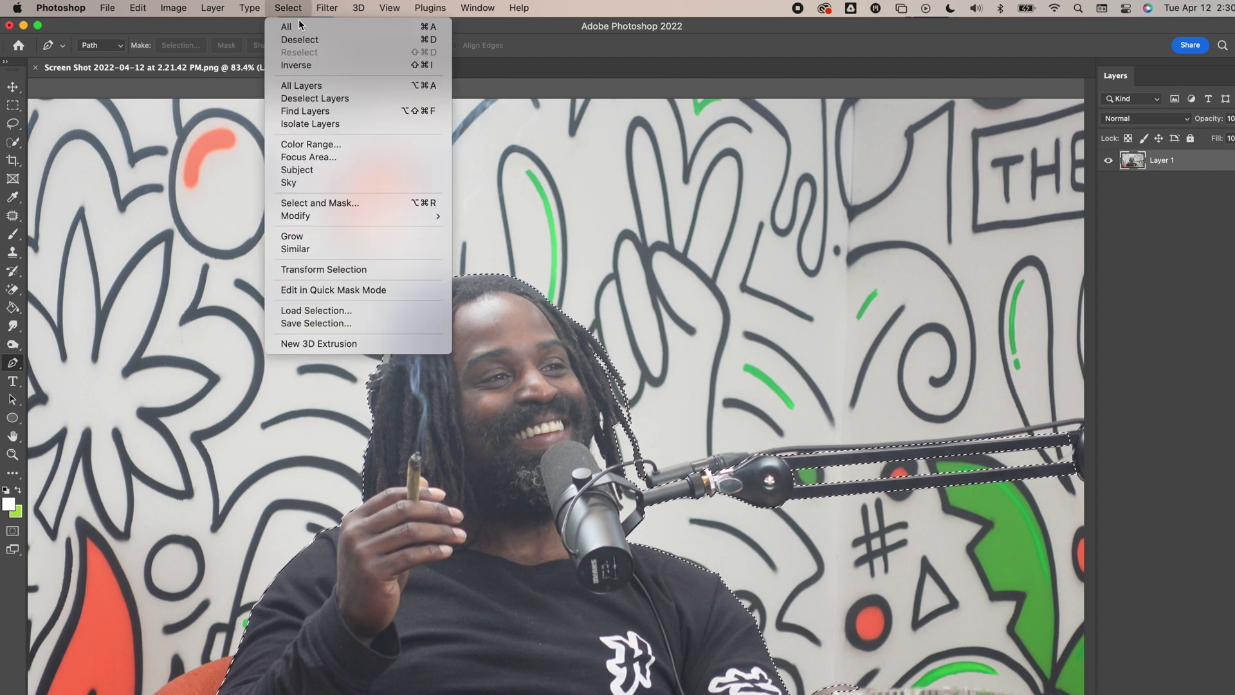
{"action": "left_click", "coordinate": [315, 204]}
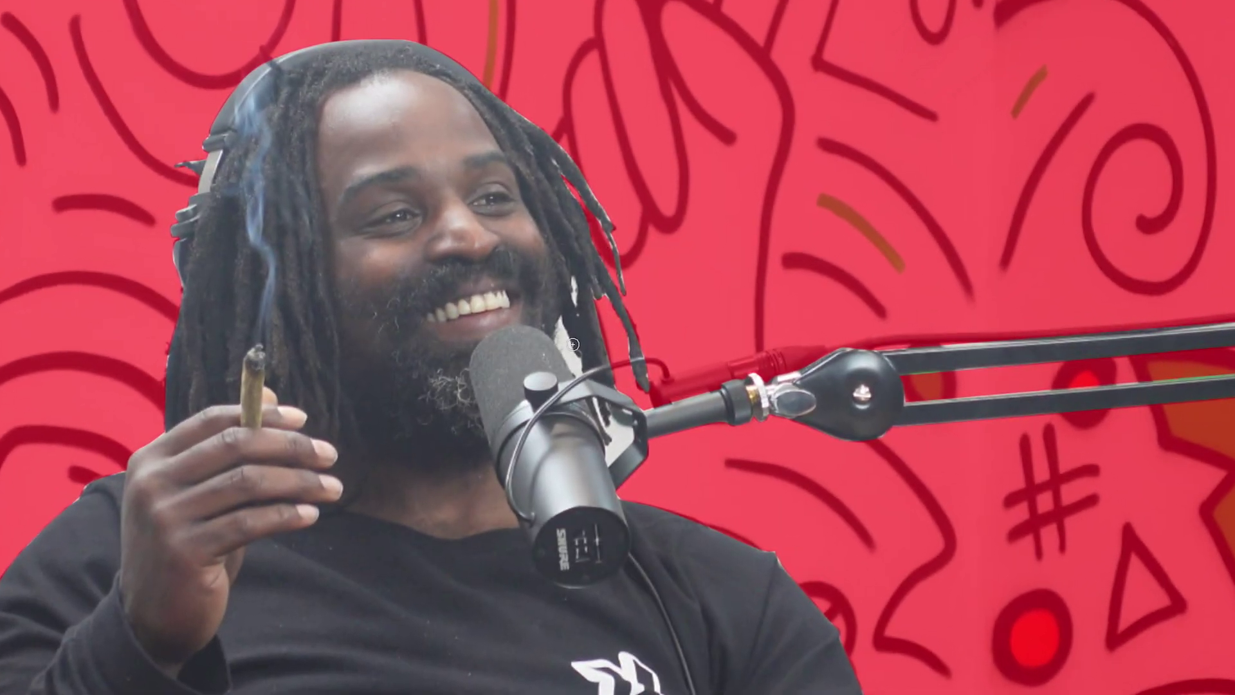
{"action": "mouse_move", "coordinate": [560, 347]}
{"action": "left_mouse_down"}
{"action": "mouse_move", "coordinate": [573, 367]}
{"action": "mouse_move", "coordinate": [558, 324]}
{"action": "mouse_move", "coordinate": [575, 303]}
{"action": "left_mouse_up"}
{"action": "mouse_move", "coordinate": [627, 433]}
{"action": "left_mouse_down"}
{"action": "mouse_move", "coordinate": [627, 466]}
{"action": "mouse_move", "coordinate": [609, 415]}
{"action": "mouse_move", "coordinate": [619, 456]}
{"action": "mouse_move", "coordinate": [608, 463]}
{"action": "mouse_move", "coordinate": [631, 434]}
{"action": "left_mouse_up"}
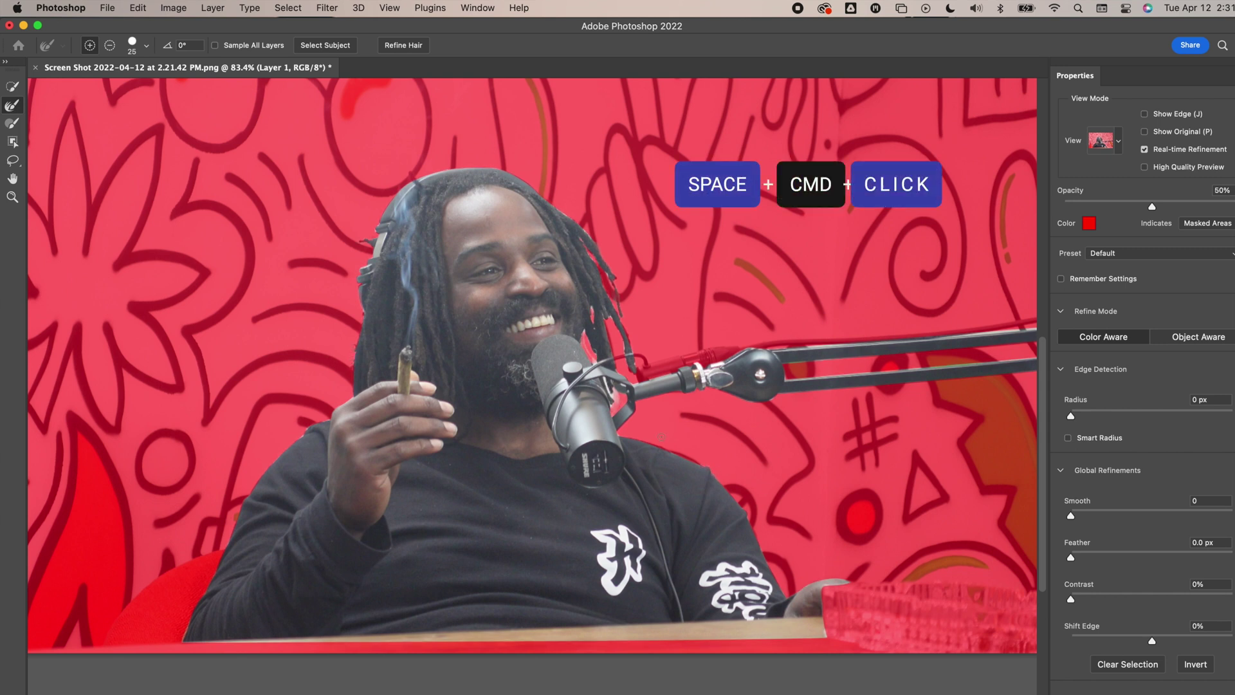
{"action": "left_click", "coordinate": [589, 430], "text": "super"}
{"action": "left_click", "coordinate": [589, 431], "text": "super"}
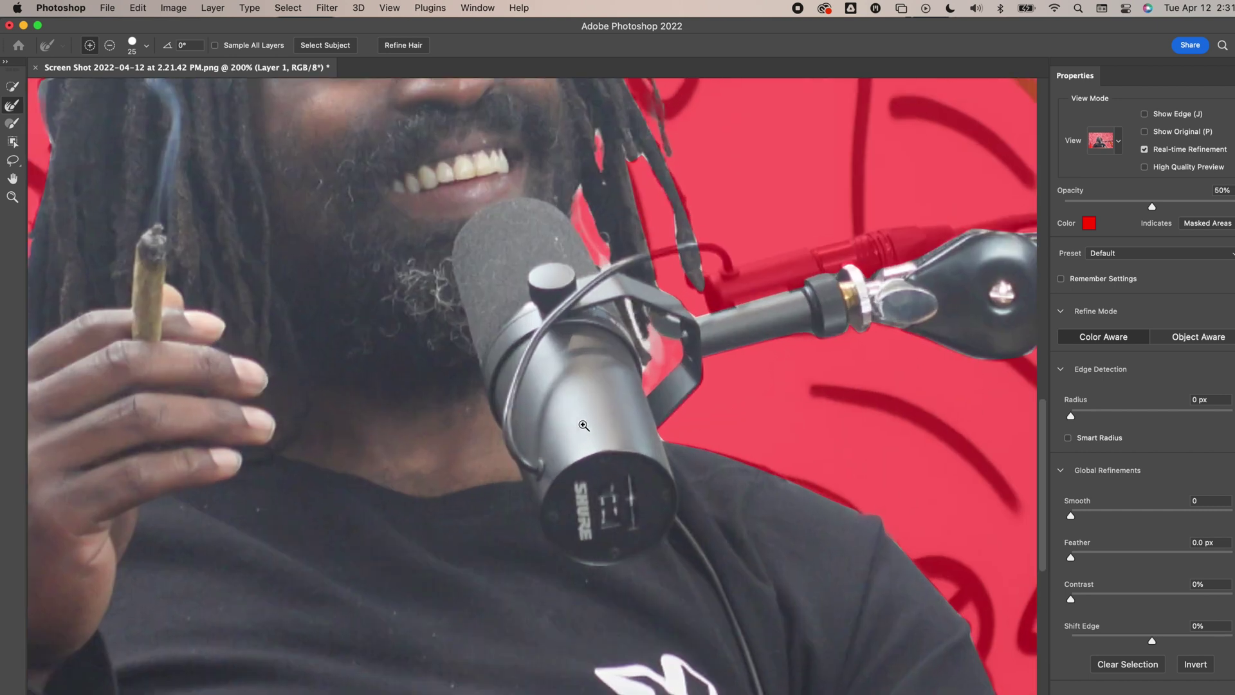
{"action": "scroll", "coordinate": [620, 371], "scroll_direction": "up", "scroll_amount": 5}
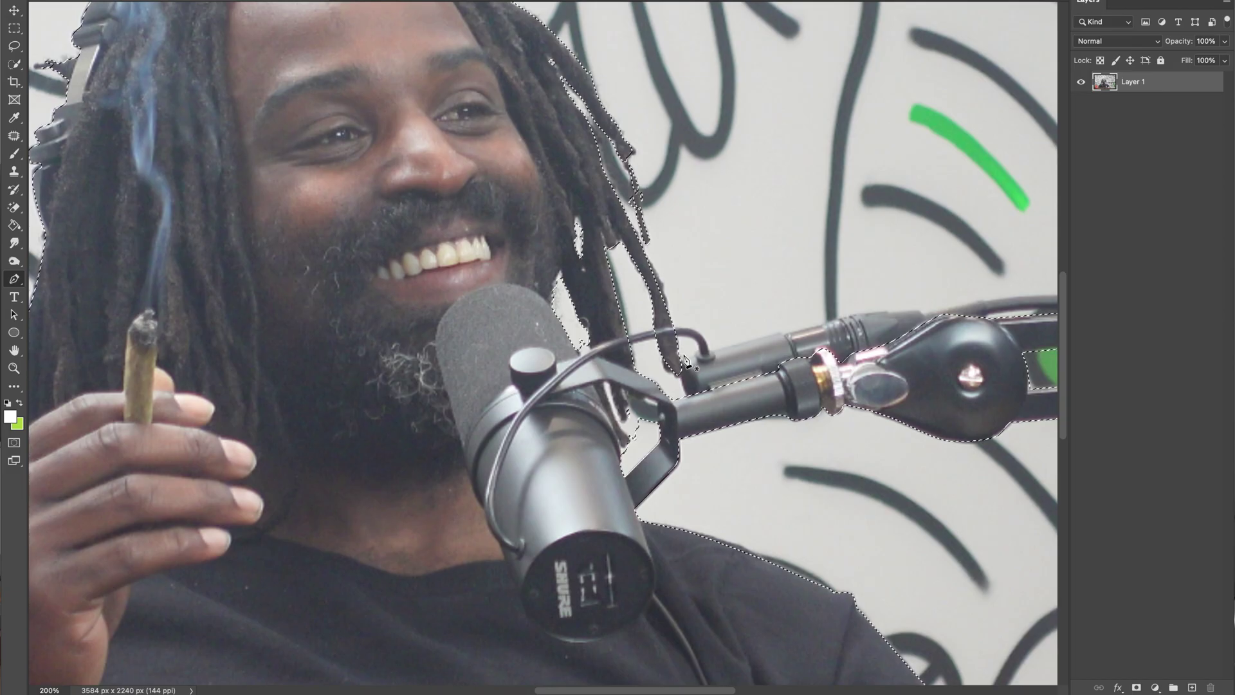
{"action": "key", "text": "super+minus"}
{"action": "key", "text": "super+minus"}
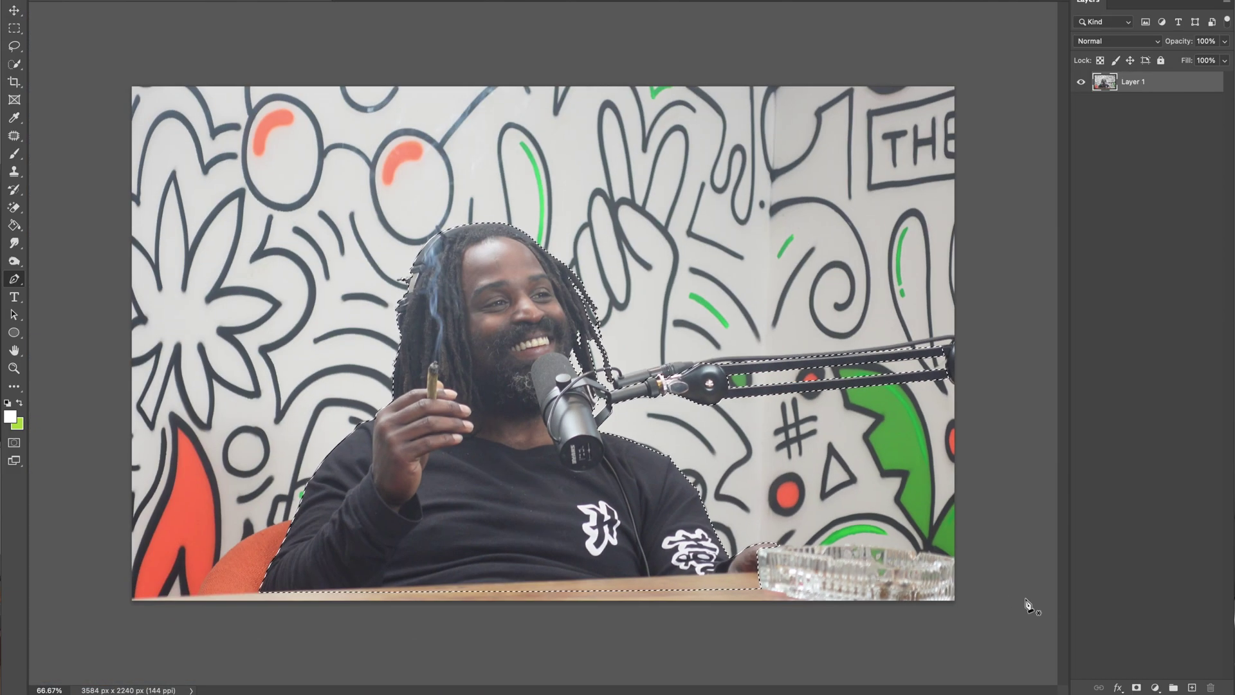
Step: Mask out the wall from the selection, then ready the Brush zoomed in on the face
{"action": "left_click", "coordinate": [1137, 687]}
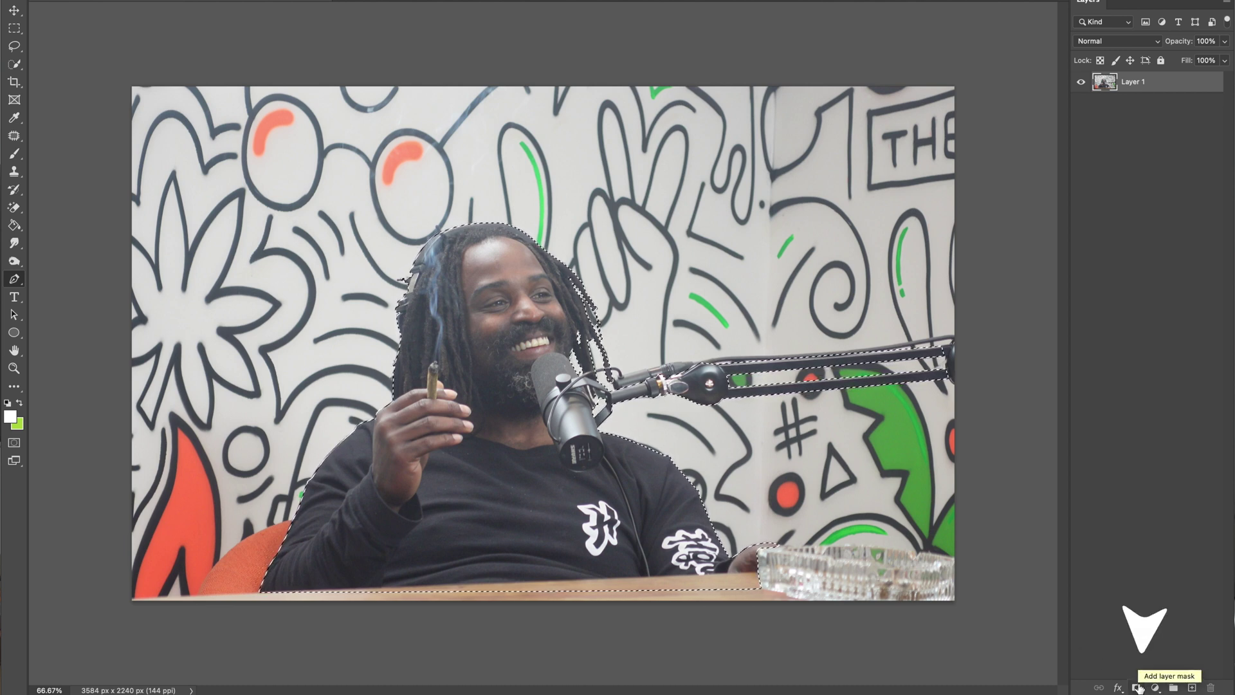
{"action": "key", "text": "b"}
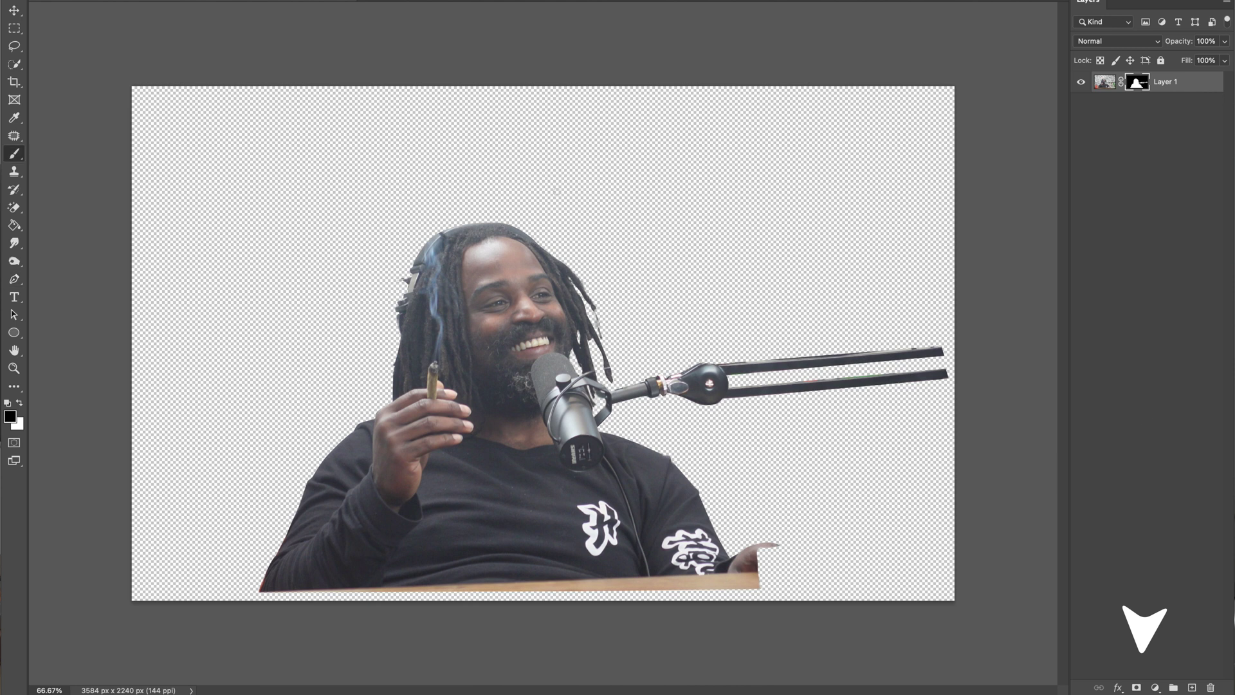
{"action": "left_click", "coordinate": [500, 329]}
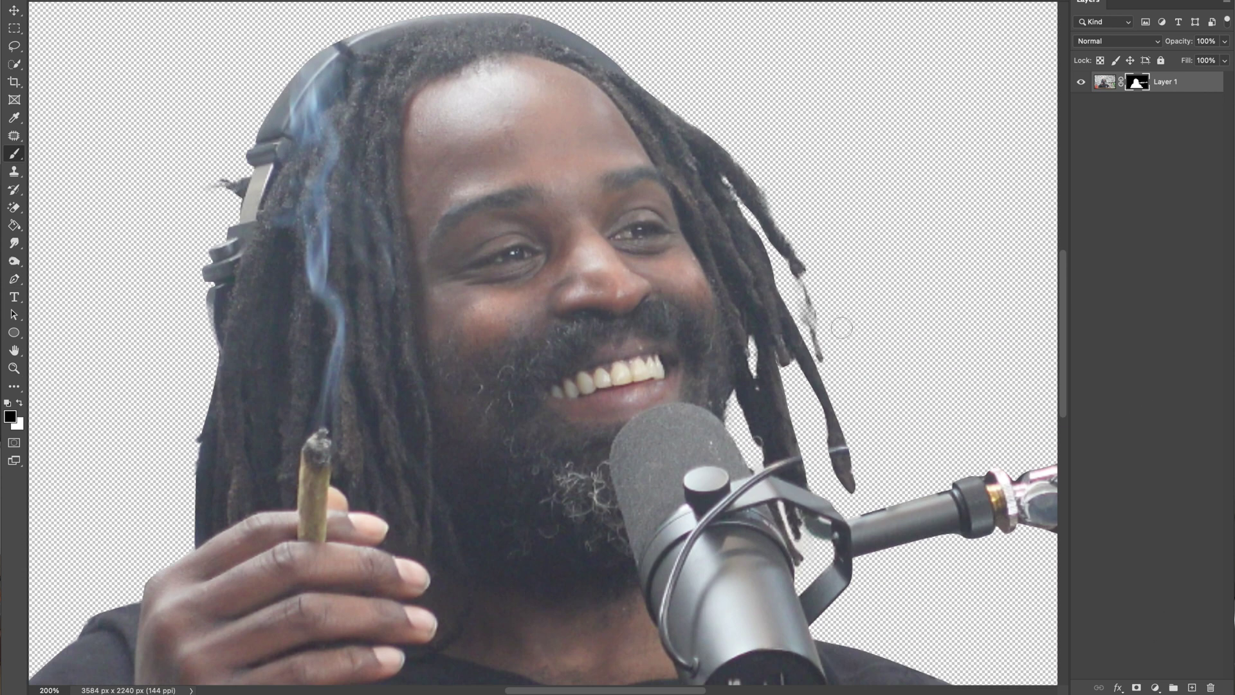